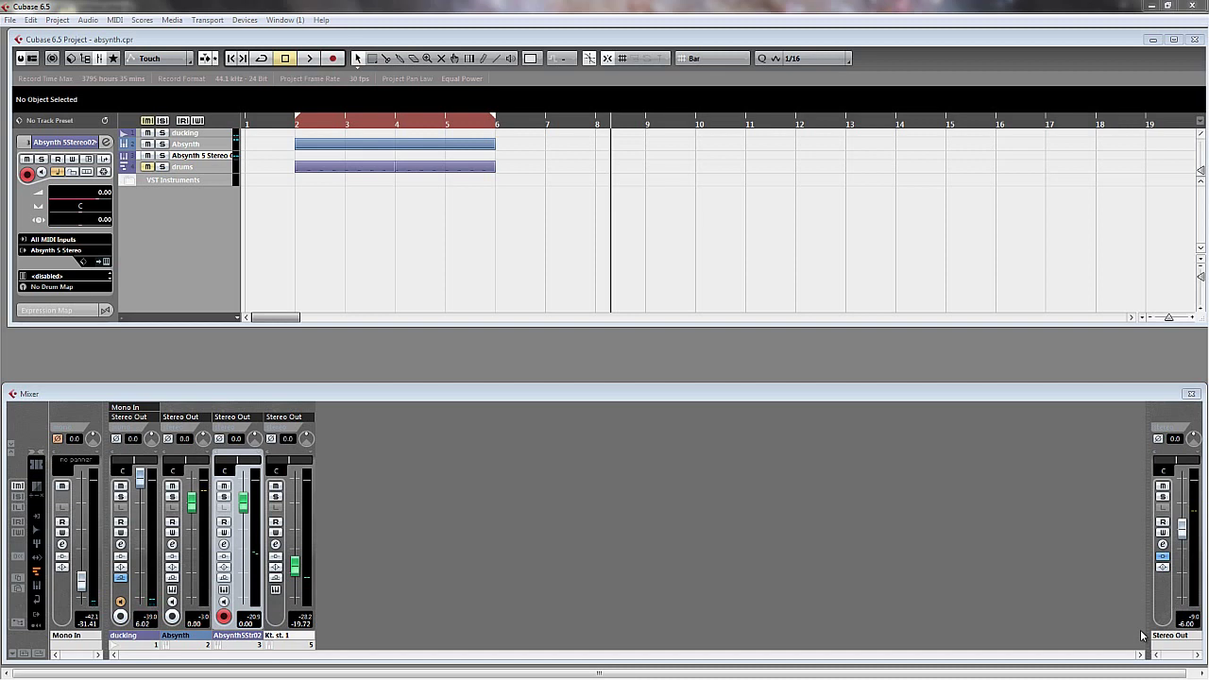
# Return the playhead to bar 2 and move the part from the Absynth track onto the Absynth 5 Stereo track.
pyautogui.click(735, 286)
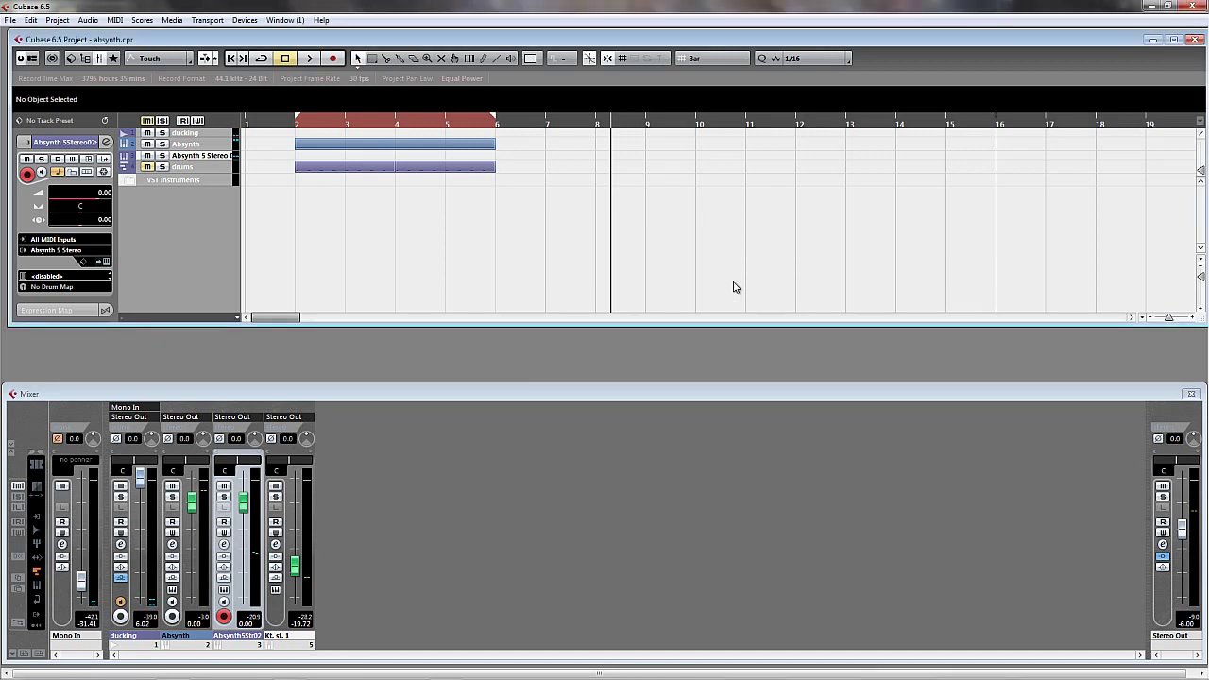
pyautogui.press('KP_1')
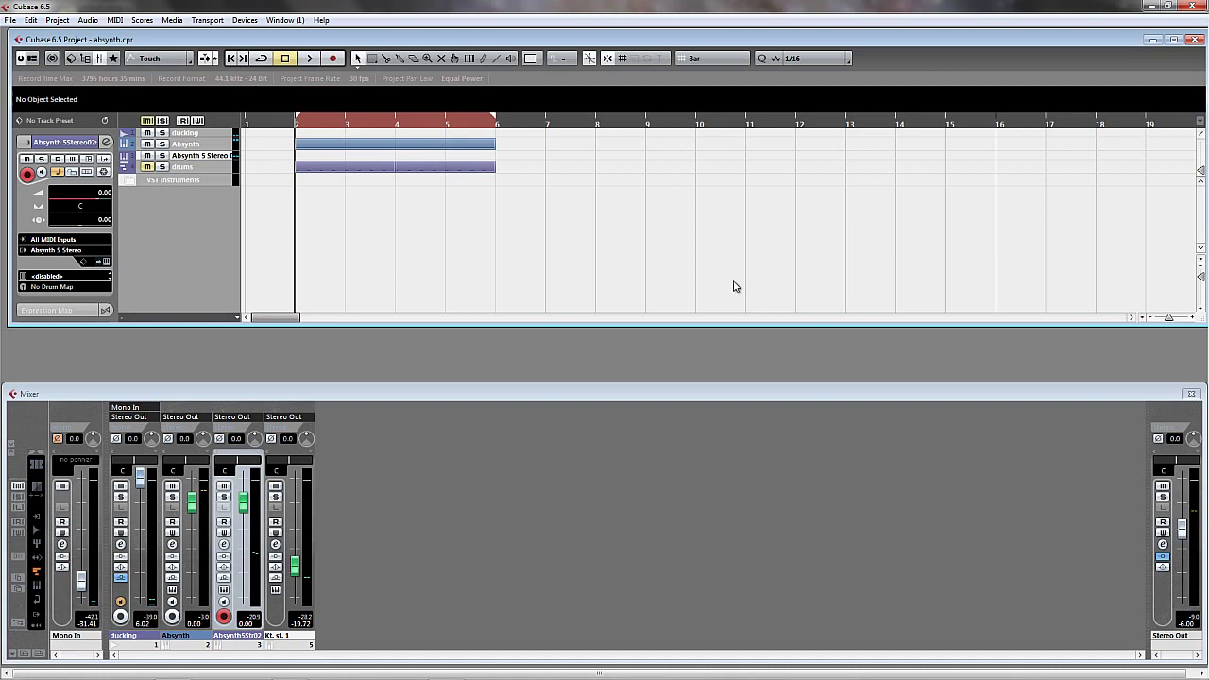
pyautogui.click(342, 145)
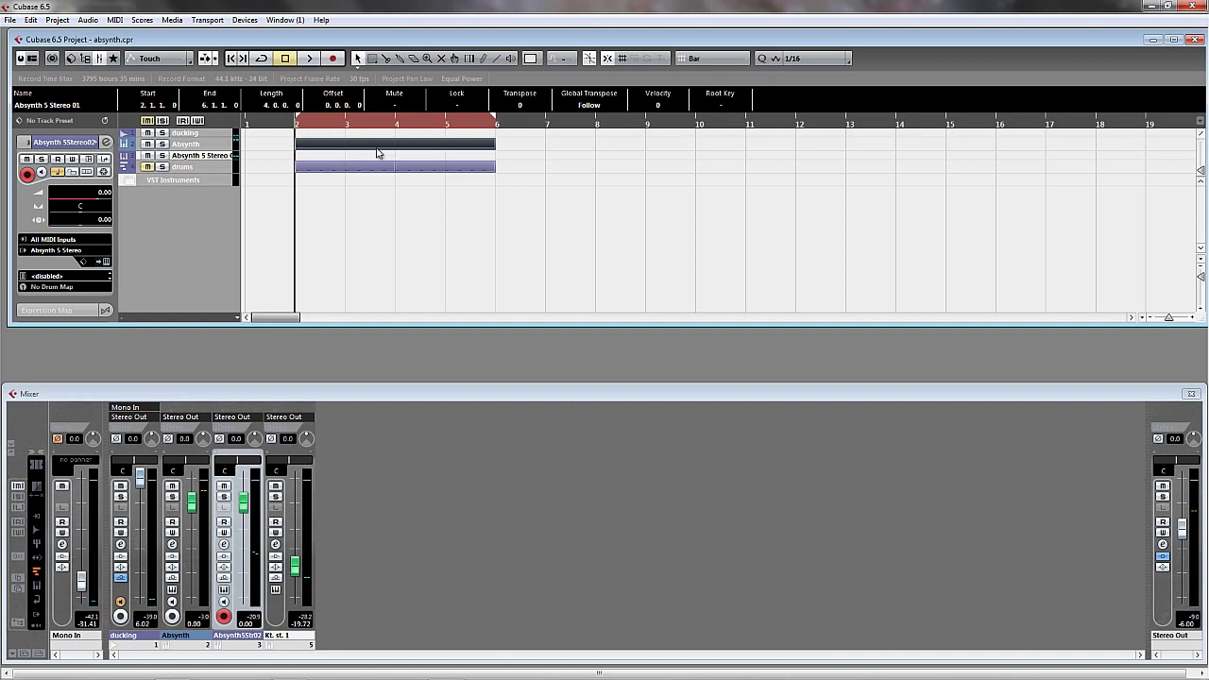
pyautogui.click(189, 156)
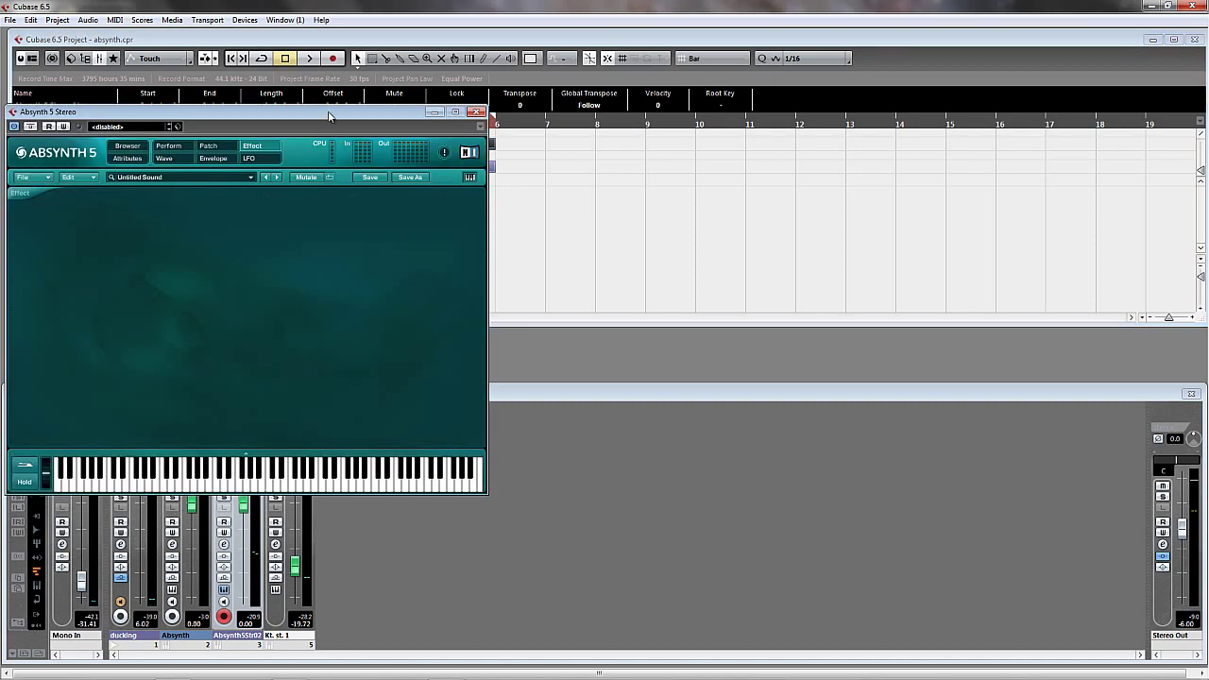
pyautogui.moveTo(328, 110); pyautogui.dragTo(752, 200)
pyautogui.click(371, 161)
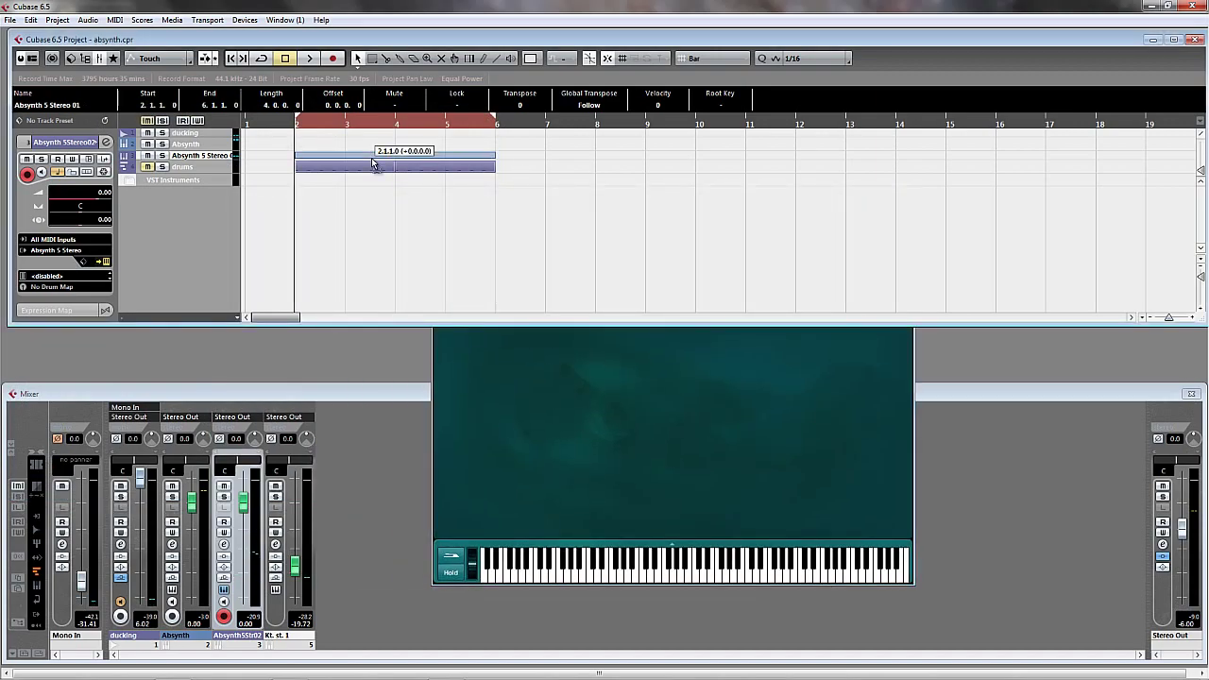
pyautogui.click(161, 155)
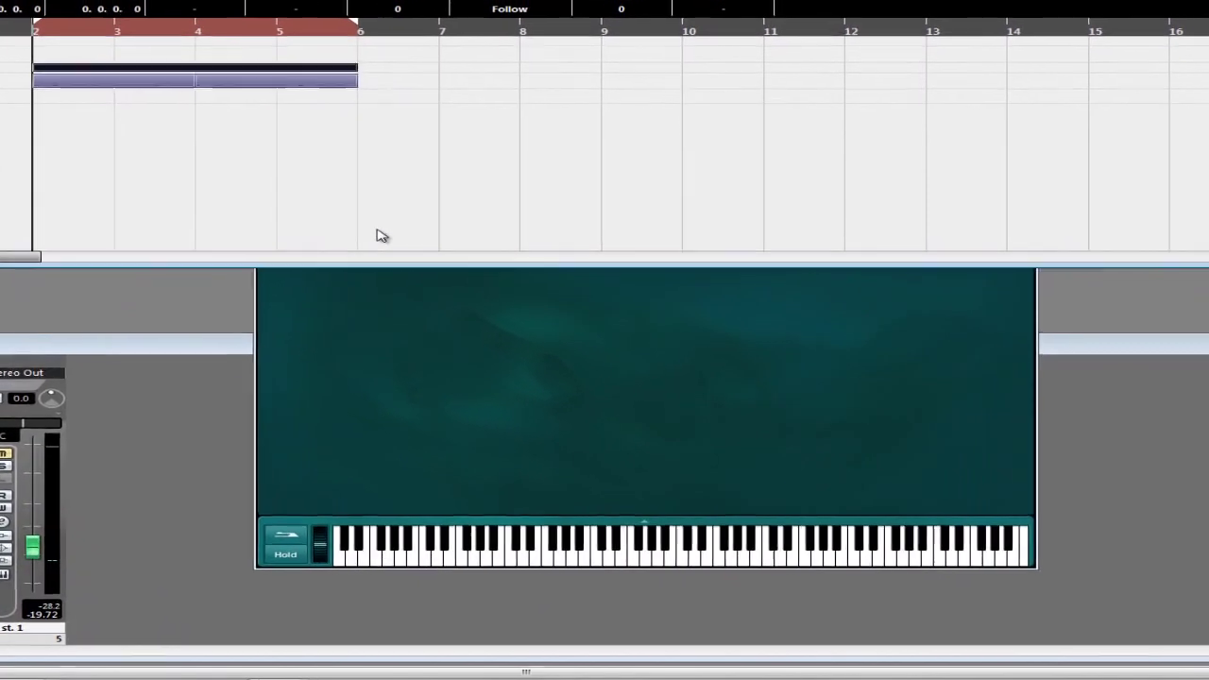
# Bring the Absynth 5 editor forward on its Patch page, then switch oscillator B on and off again.
pyautogui.click(396, 344)
pyautogui.click(583, 186)
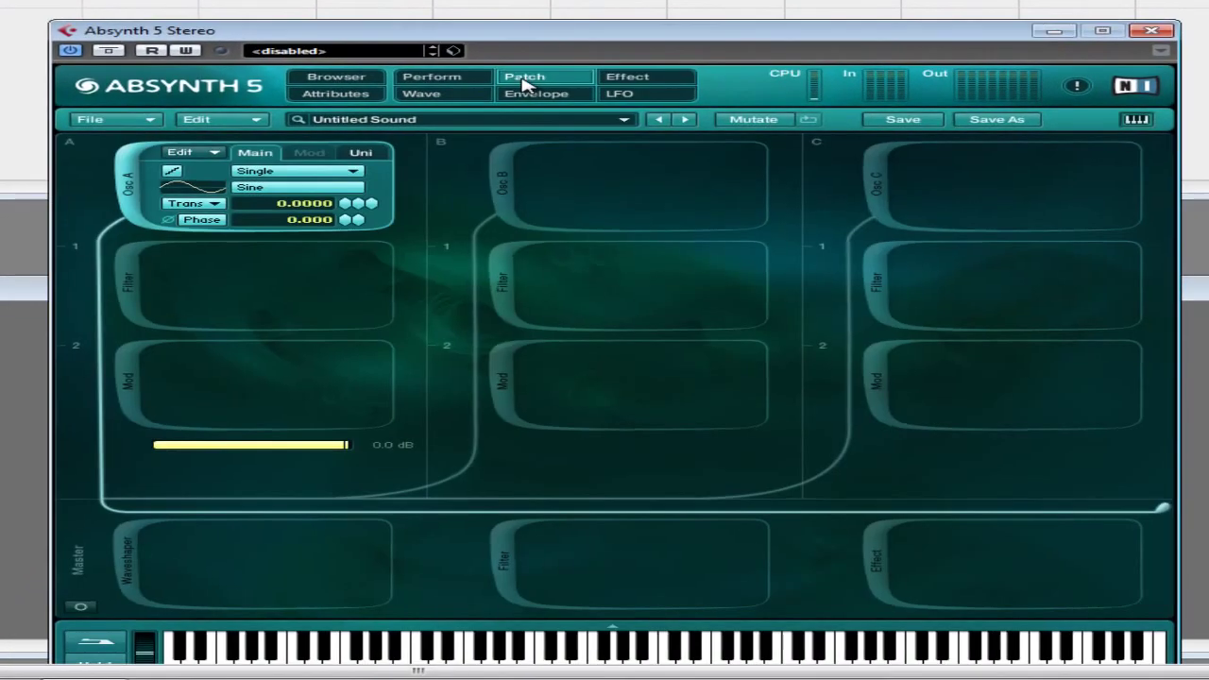
pyautogui.click(483, 181)
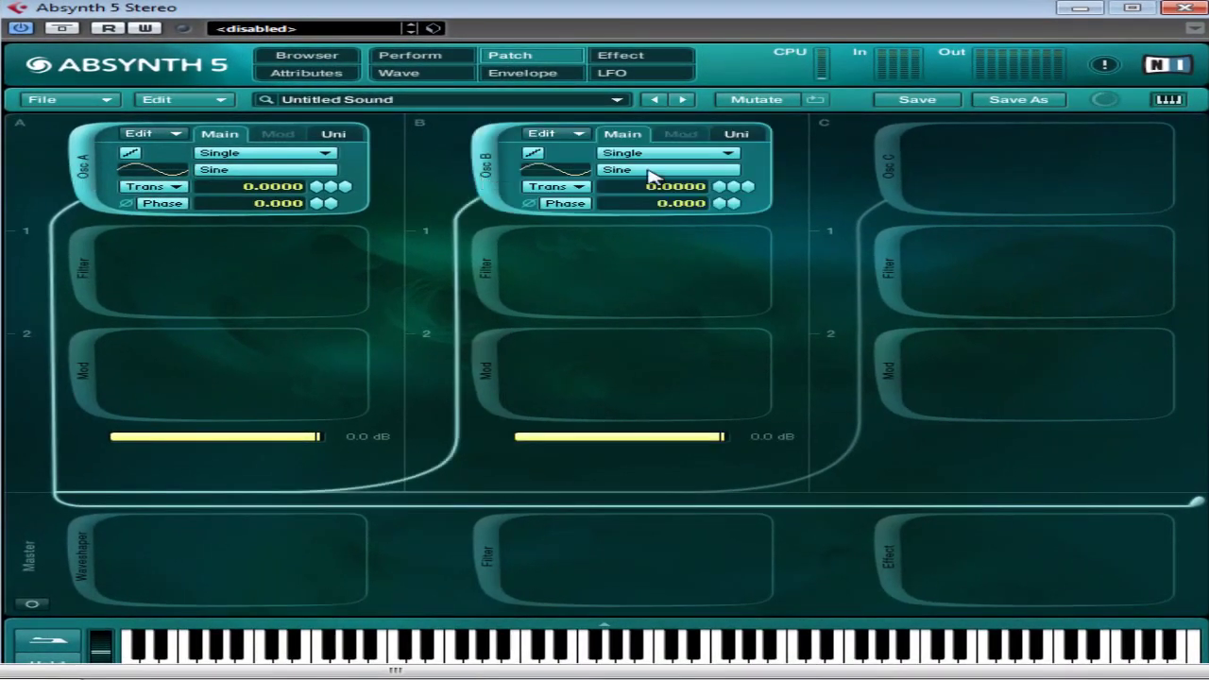
pyautogui.click(486, 175)
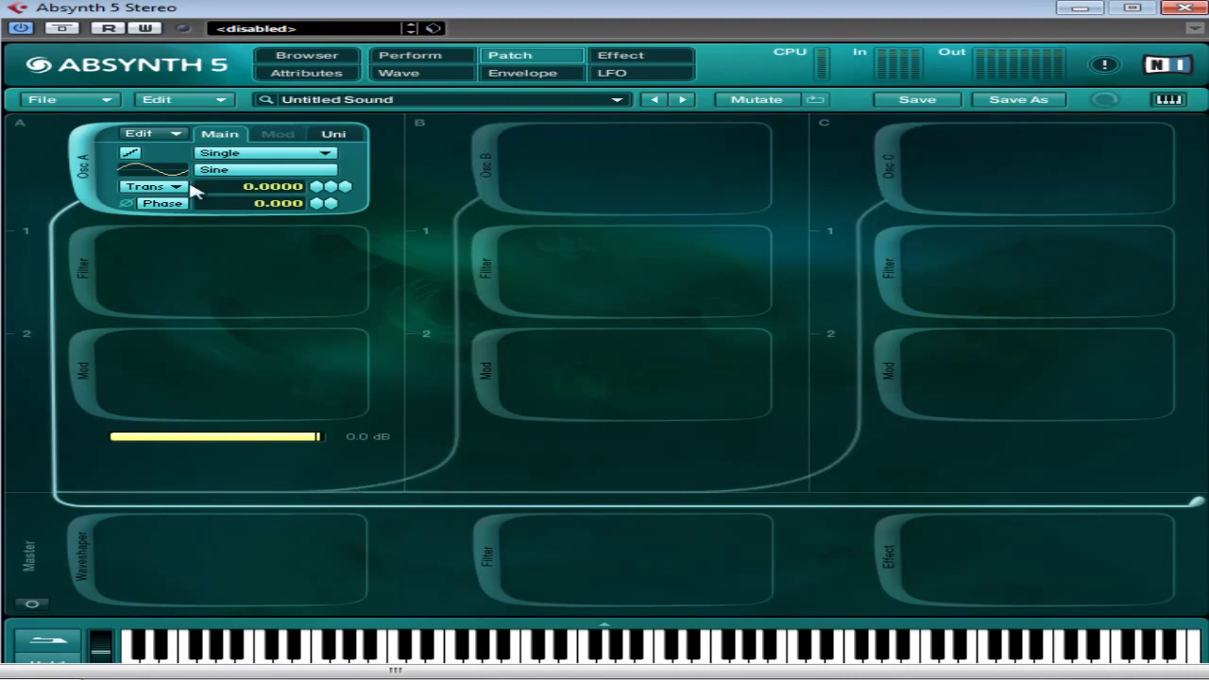
# Assign the library wave Analogish to oscillator A and adjust the oscillator's transposition.
pyautogui.click(269, 170)
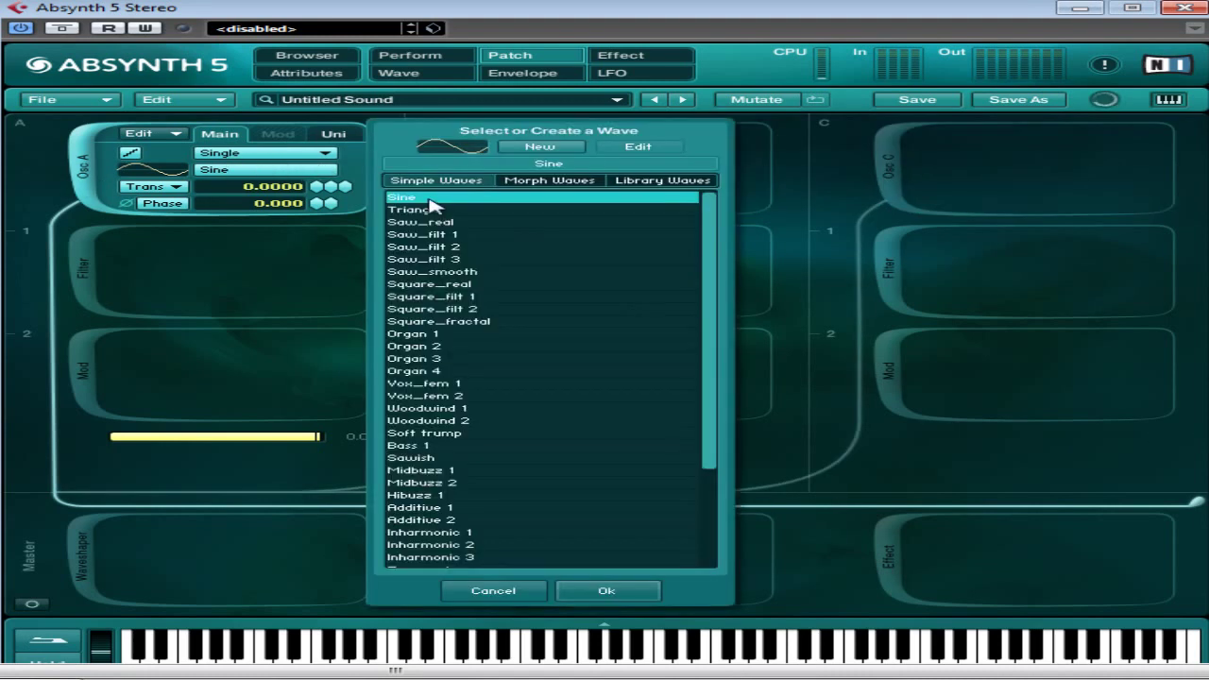
pyautogui.click(548, 180)
pyautogui.click(647, 181)
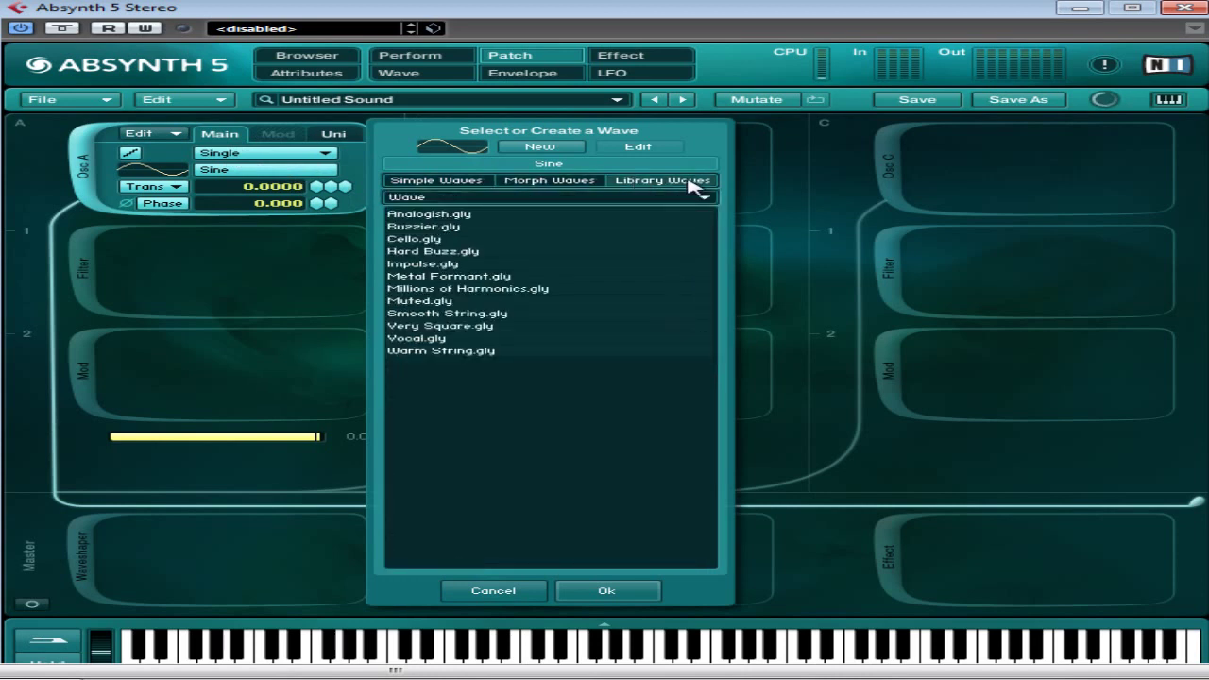
pyautogui.doubleClick(458, 215)
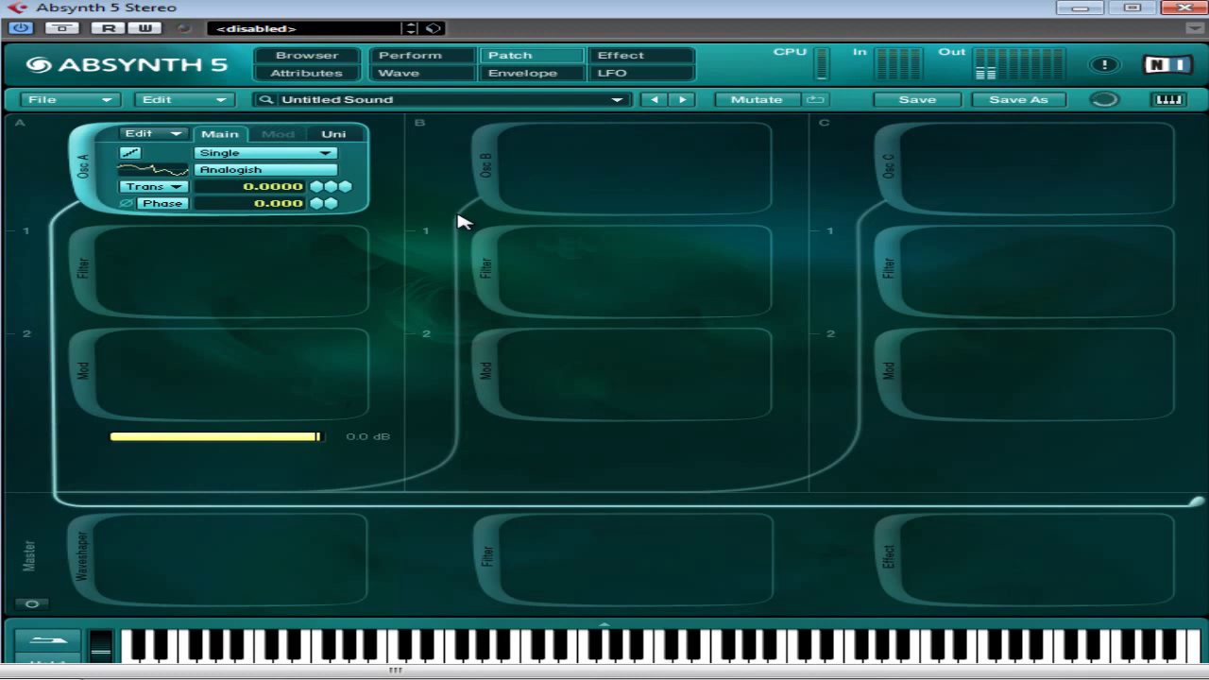
pyautogui.moveTo(300, 187); pyautogui.dragTo(326, 204)
# Give oscillator A 8 unison voices and lower its channel level to -2.0 dB.
pyautogui.click(336, 133)
pyautogui.moveTo(320, 156); pyautogui.dragTo(345, 67)
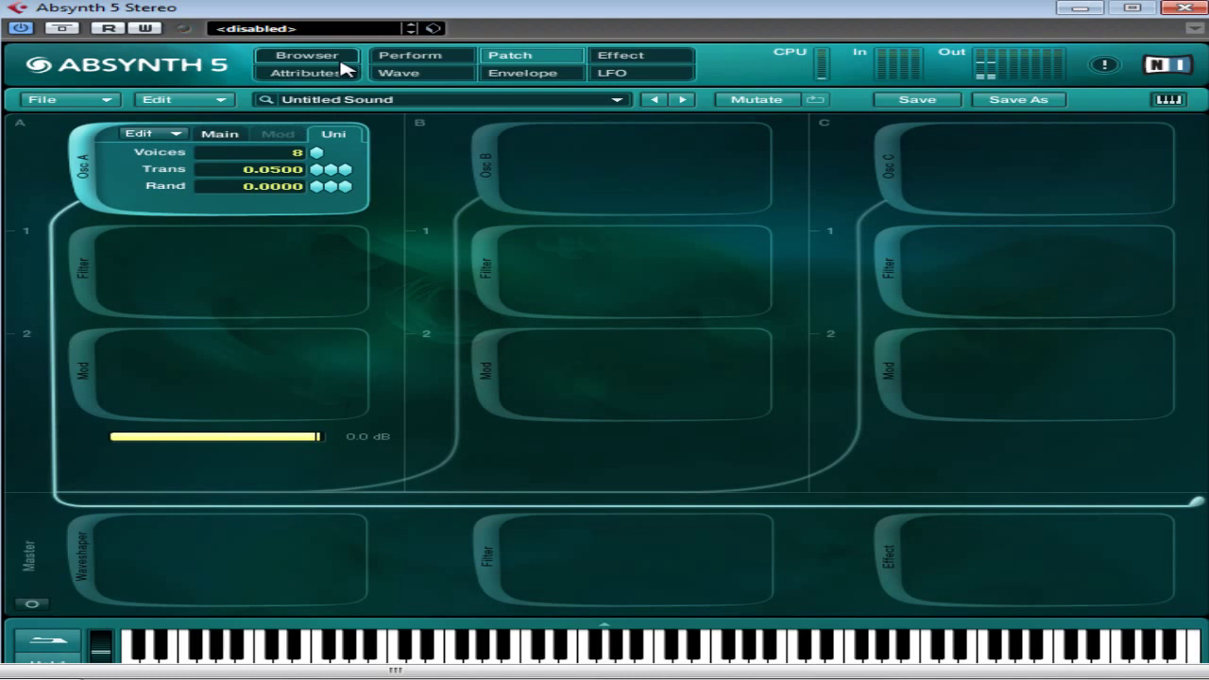
pyautogui.moveTo(311, 447); pyautogui.dragTo(254, 457)
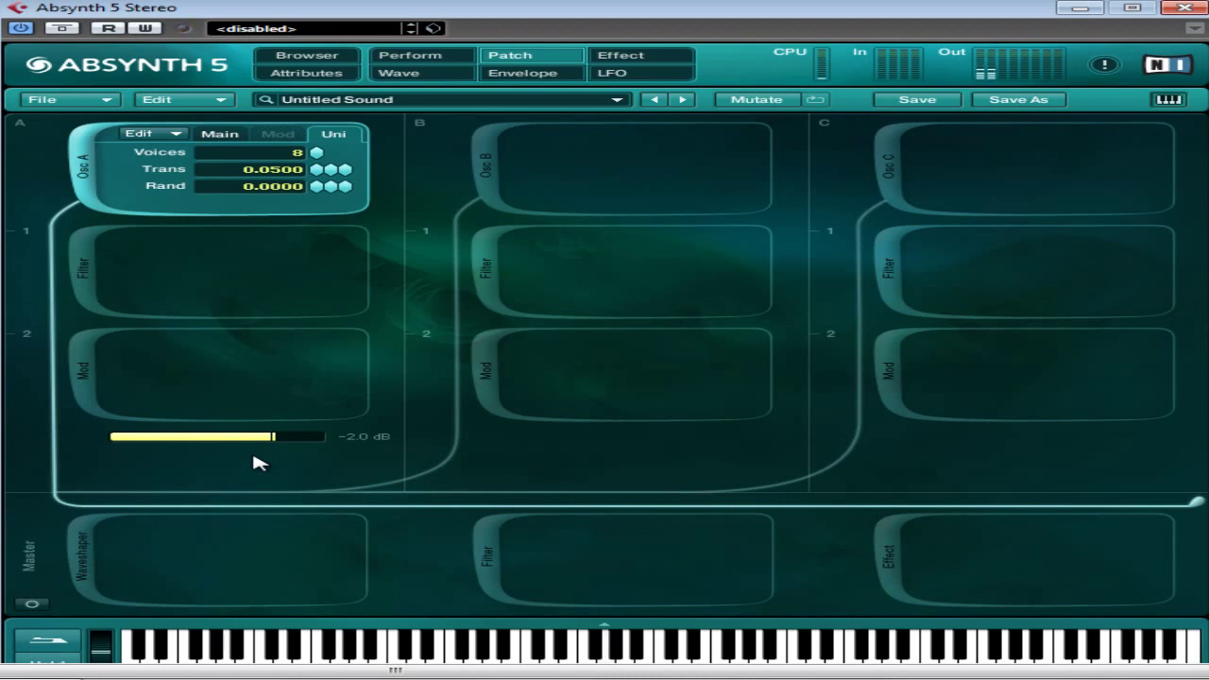
# Switch off oscillator A and enable oscillator B in Sync Granular mode.
pyautogui.click(82, 168)
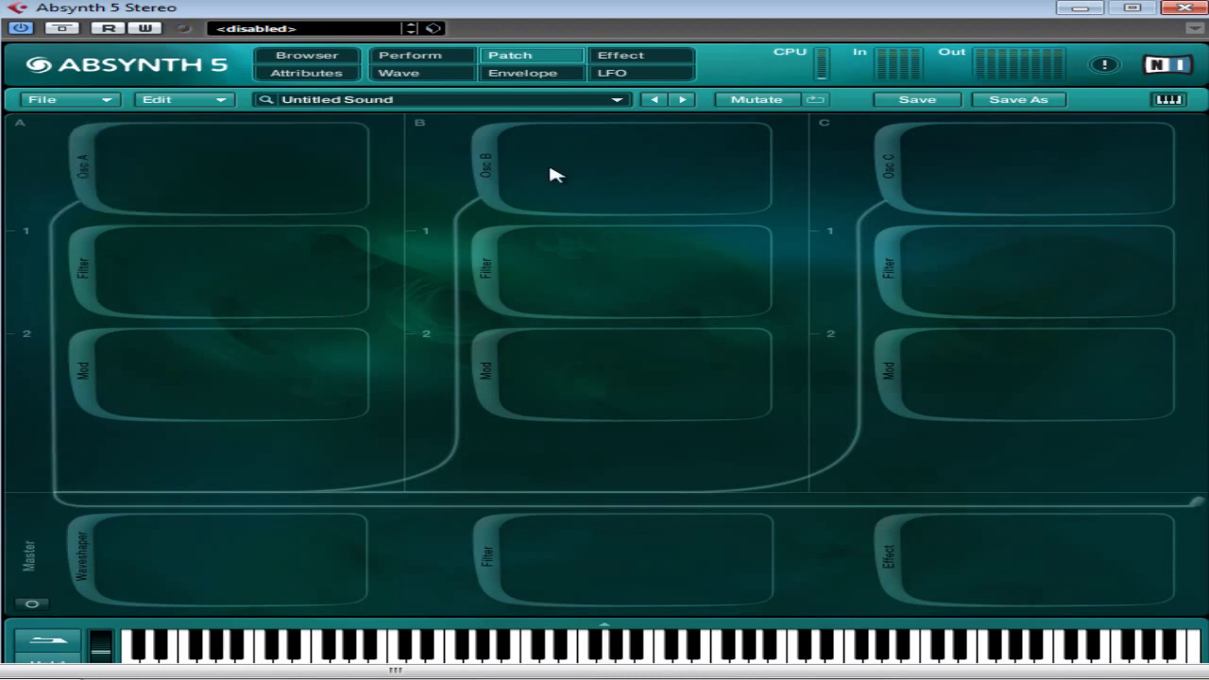
pyautogui.click(485, 170)
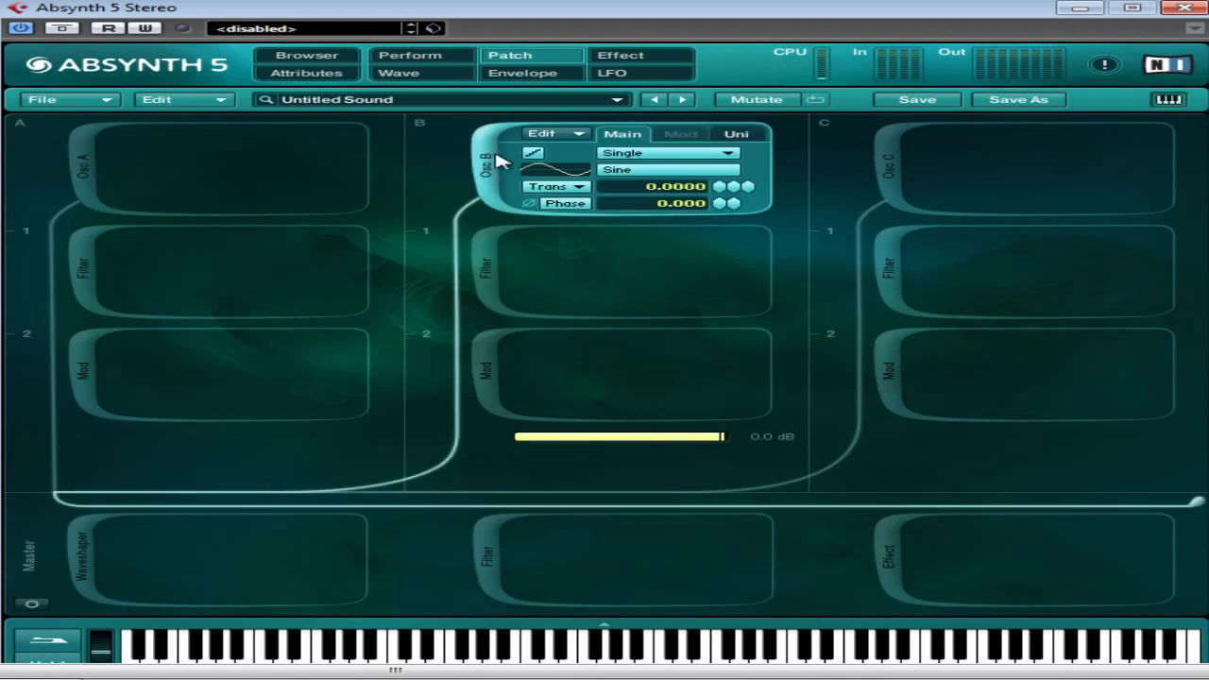
pyautogui.click(678, 156)
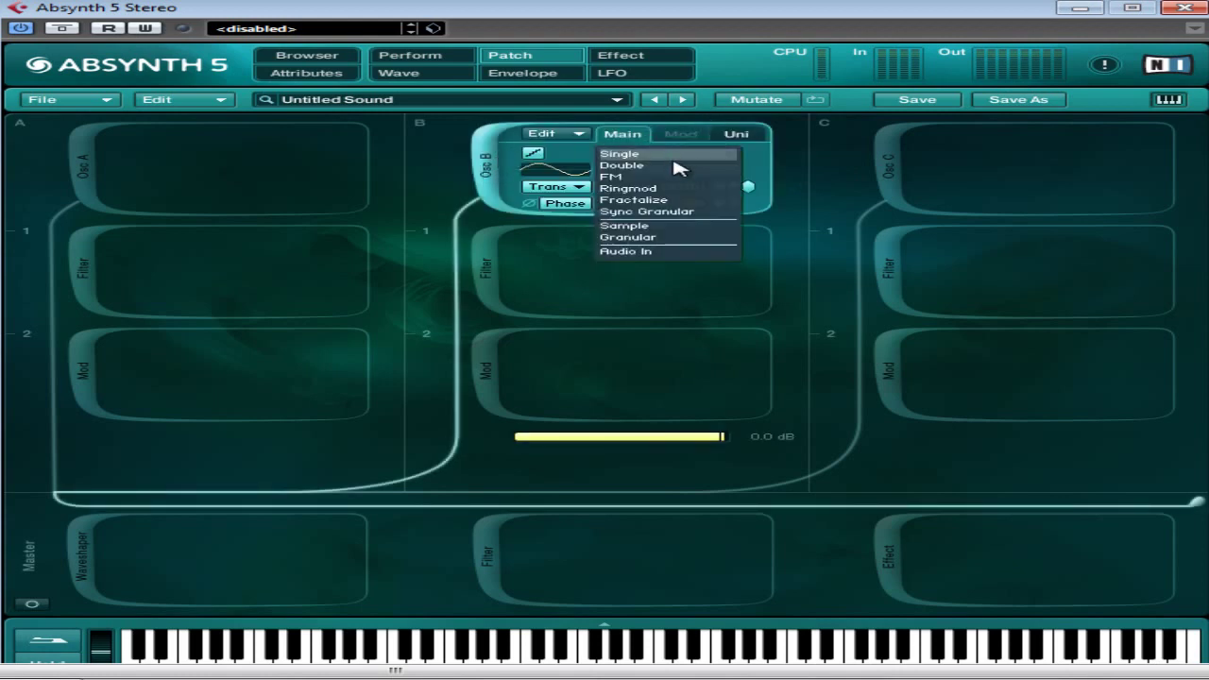
pyautogui.click(664, 211)
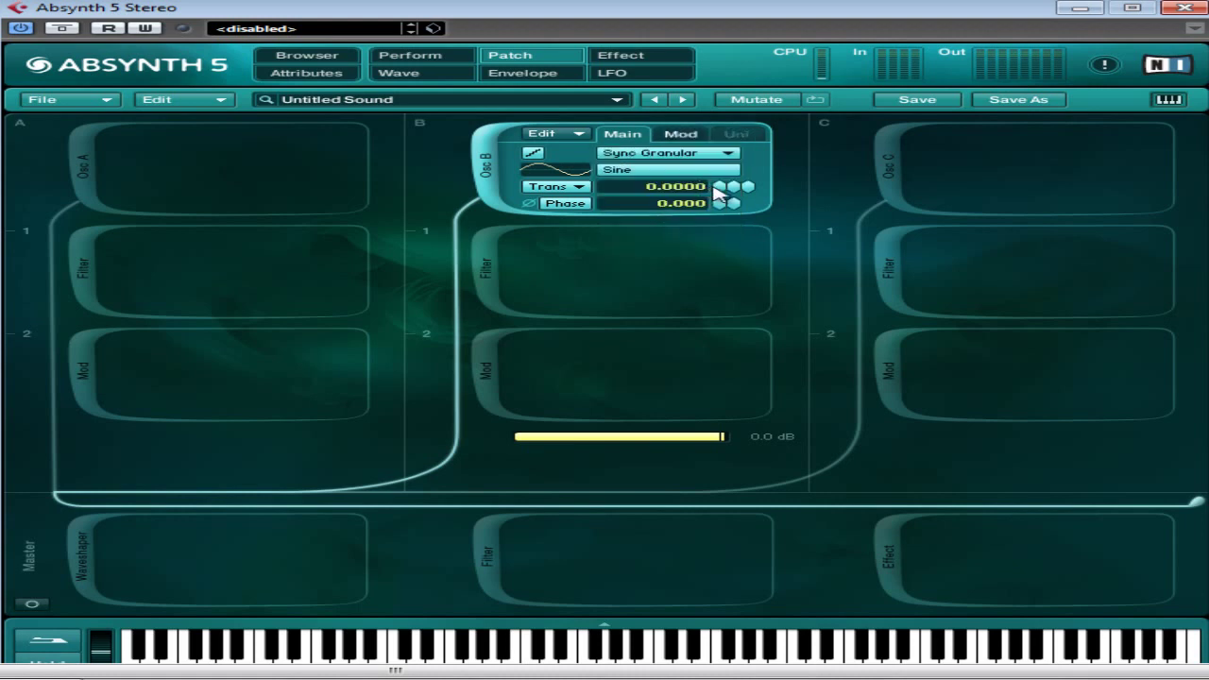
# Transpose oscillator B to -24 and assign it the morph wave Vocal B.
pyautogui.moveTo(709, 195); pyautogui.dragTo(723, 219)
pyautogui.click(715, 170)
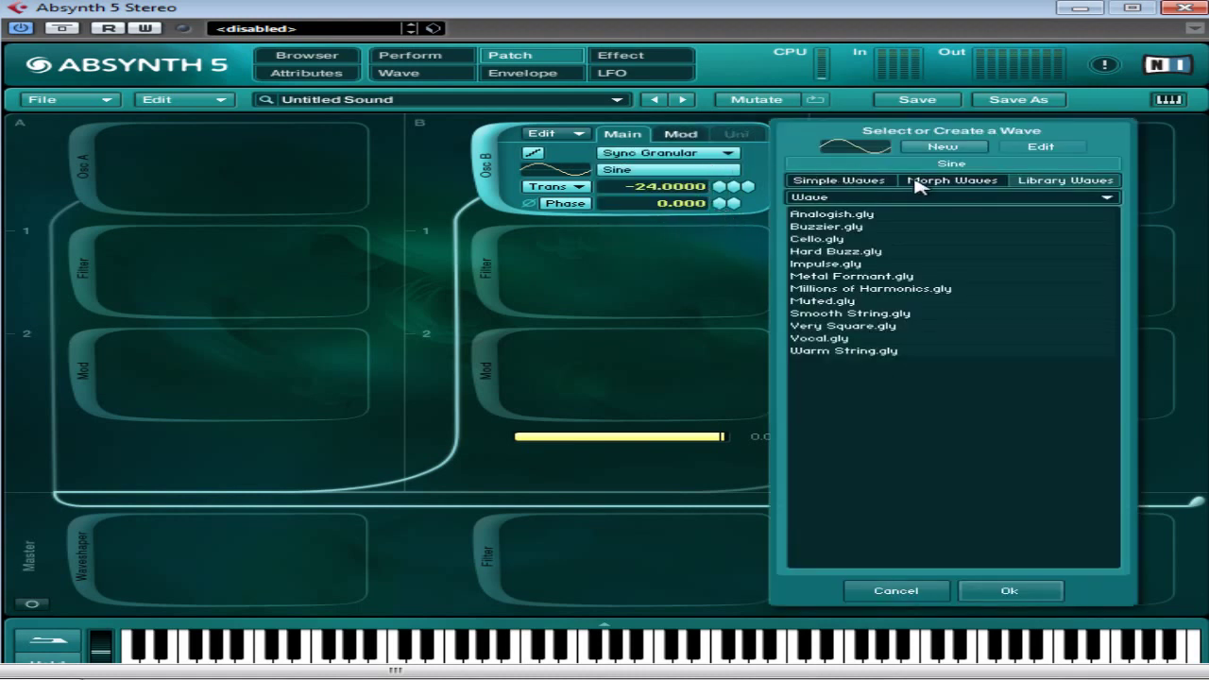
pyautogui.click(916, 181)
pyautogui.click(835, 223)
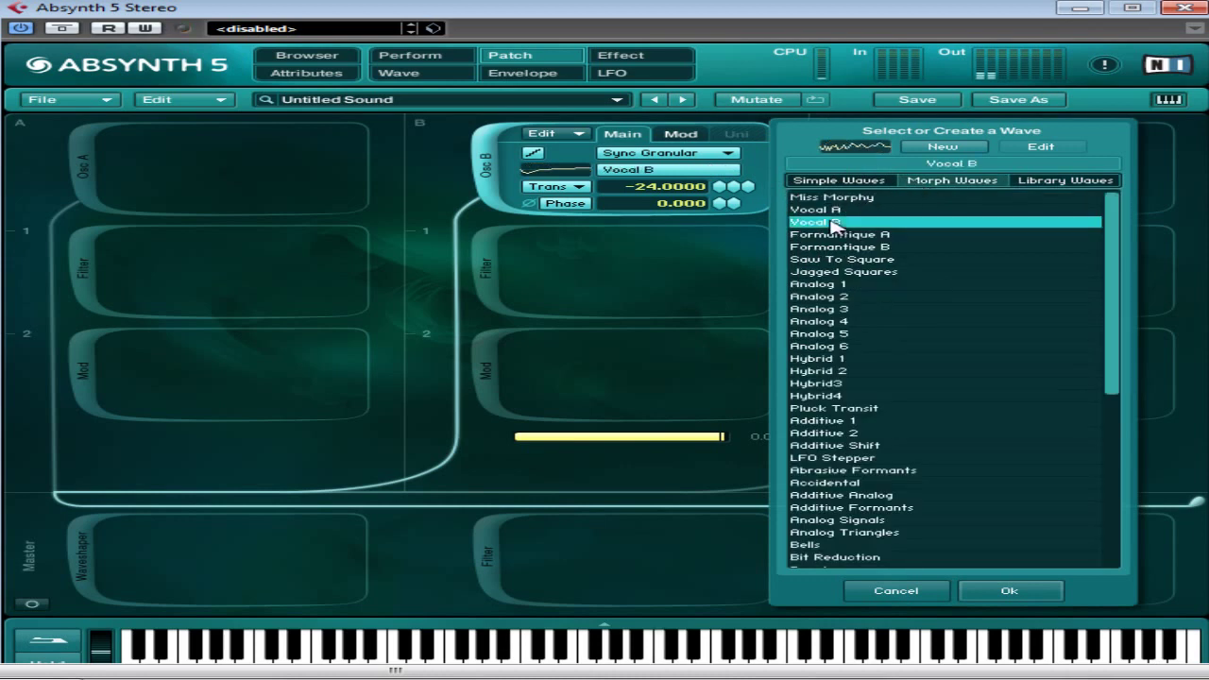
pyautogui.click(1008, 592)
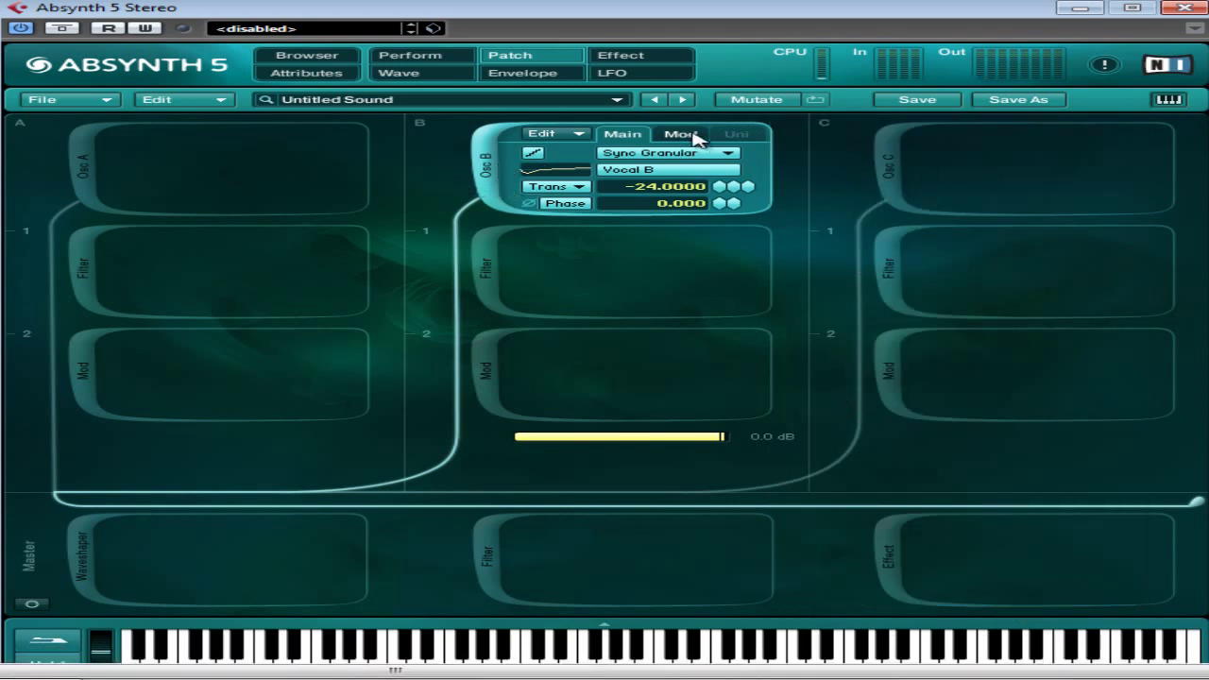
# Switch off oscillator B, enable oscillator C in Single mode and assign it the simple wave Noise 1.
pyautogui.moveTo(888, 176)
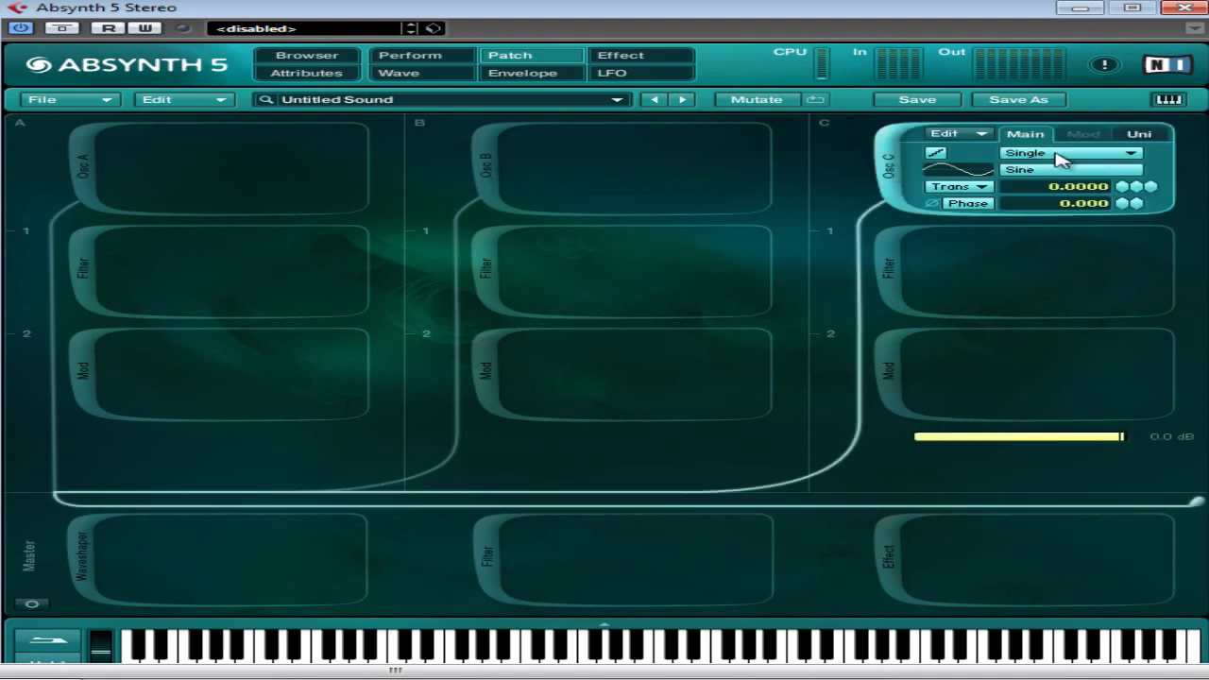
pyautogui.click(1063, 174)
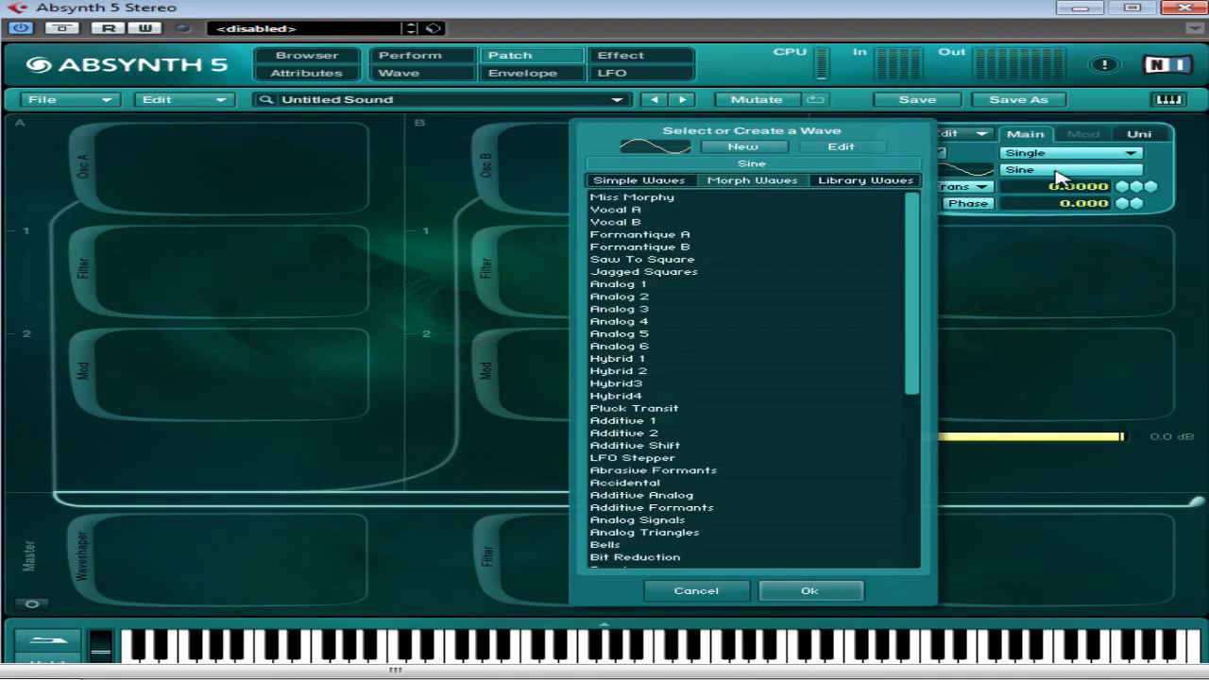
pyautogui.click(640, 181)
pyautogui.scroll(-1, 915, 499)
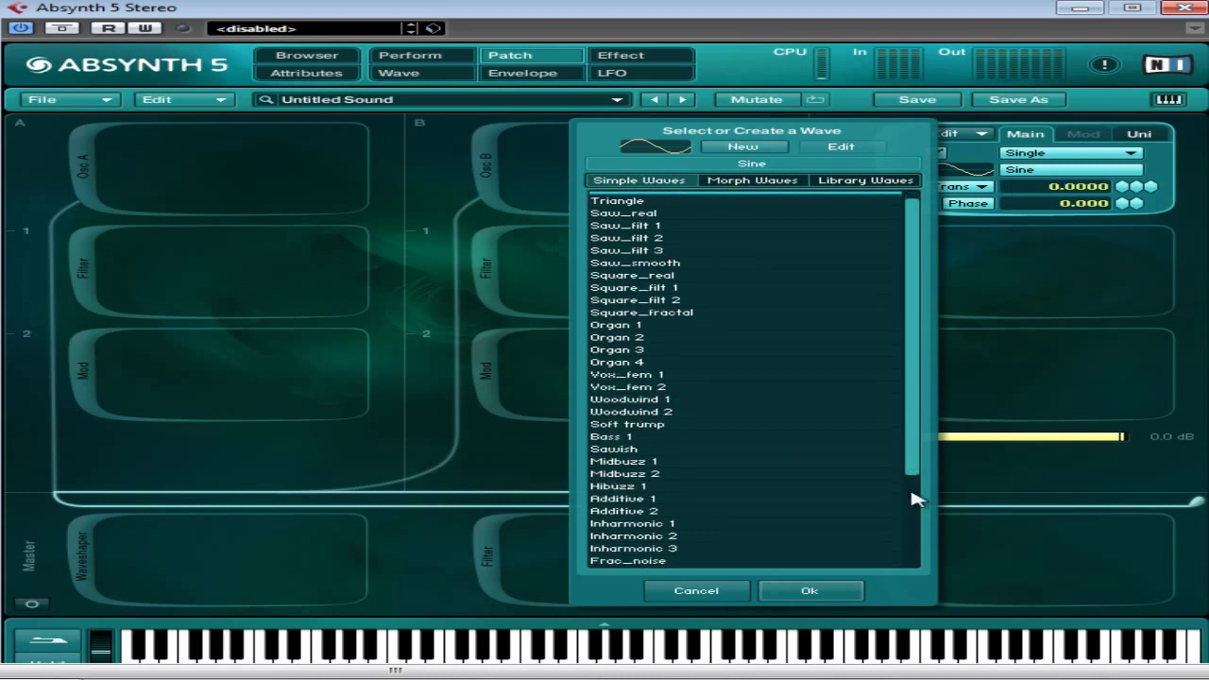
pyautogui.scroll(-3, 914, 499)
pyautogui.click(614, 476)
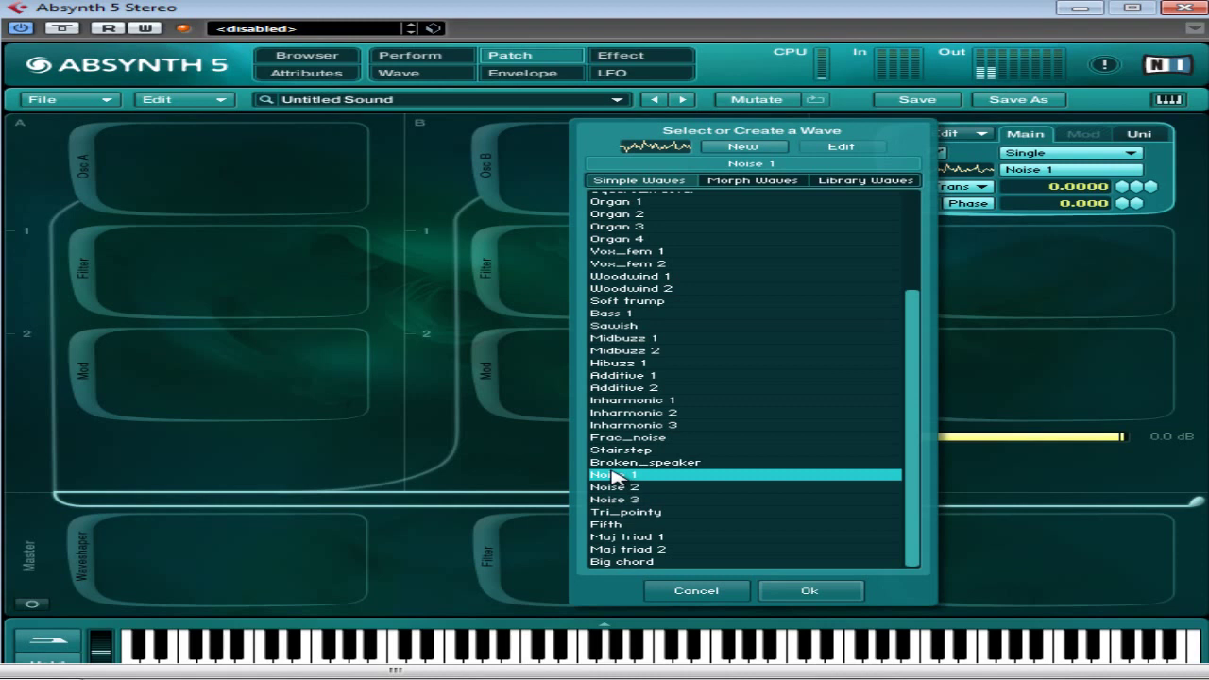
pyautogui.click(807, 592)
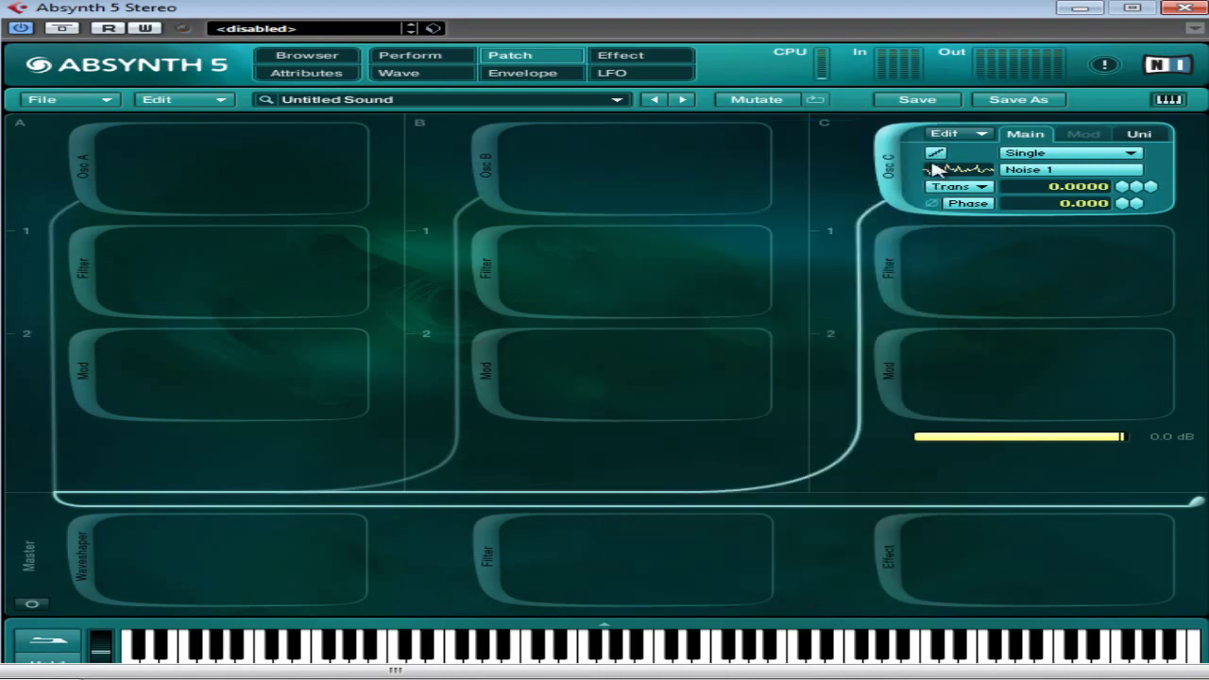
# Transpose oscillator C to -12 and check its unison settings.
pyautogui.click(1123, 187)
pyautogui.moveTo(1126, 194); pyautogui.dragTo(1134, 202)
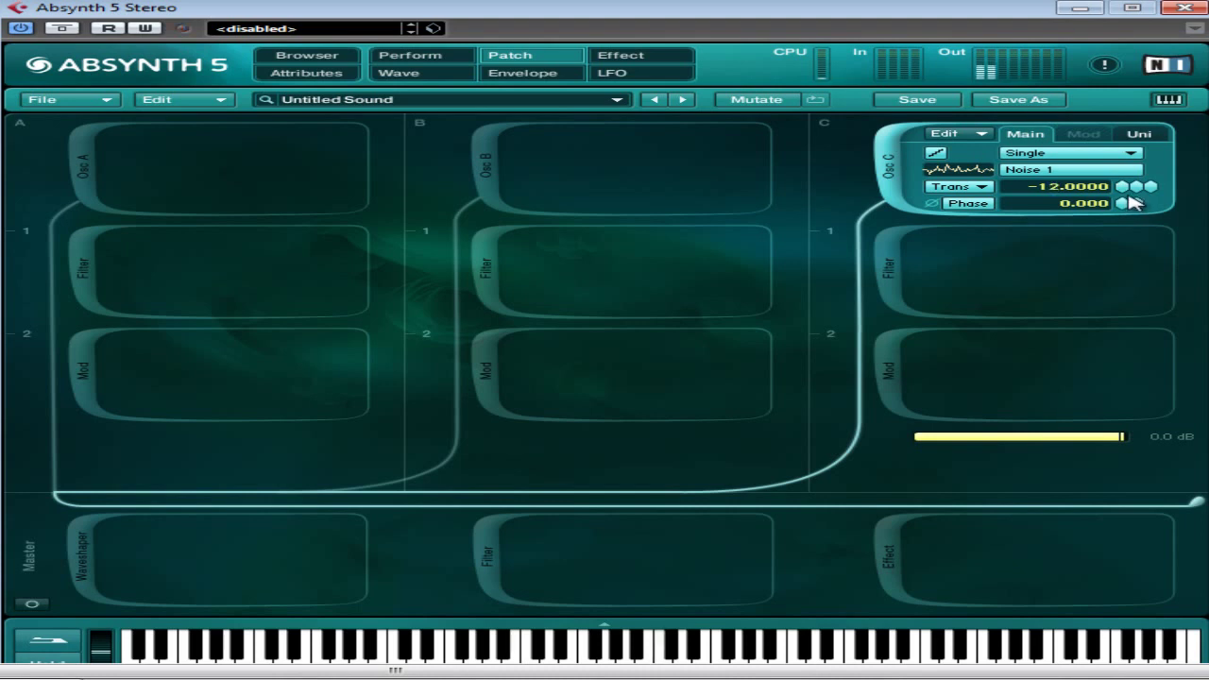
pyautogui.click(1161, 136)
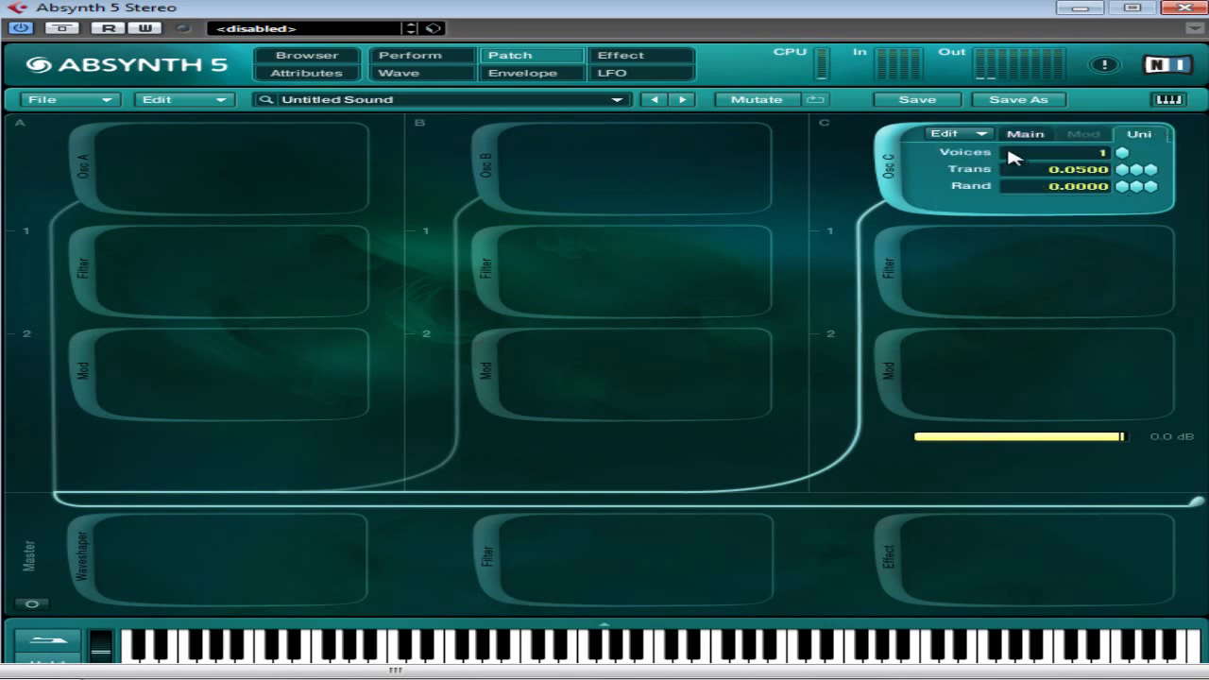
pyautogui.click(1034, 137)
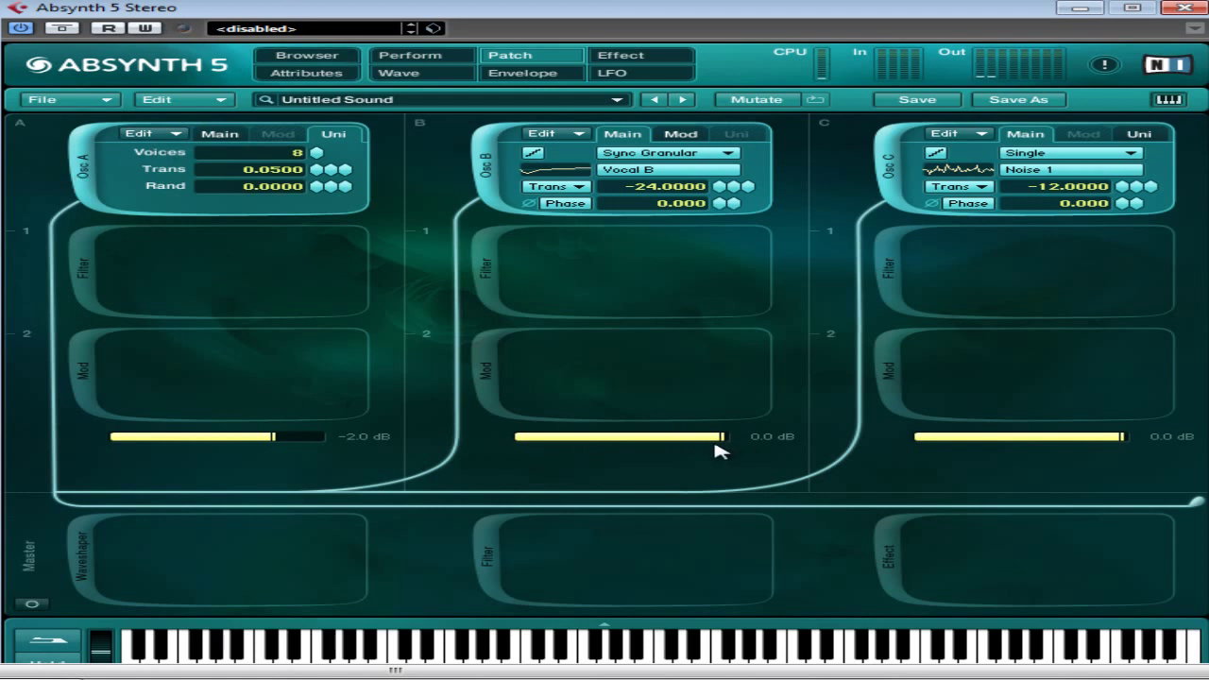
# With all three oscillators switched on, lower oscillator B's level to -0.5 dB and reduce oscillator C's level.
pyautogui.moveTo(715, 444); pyautogui.dragTo(703, 448)
pyautogui.moveTo(1121, 438); pyautogui.dragTo(1082, 450)
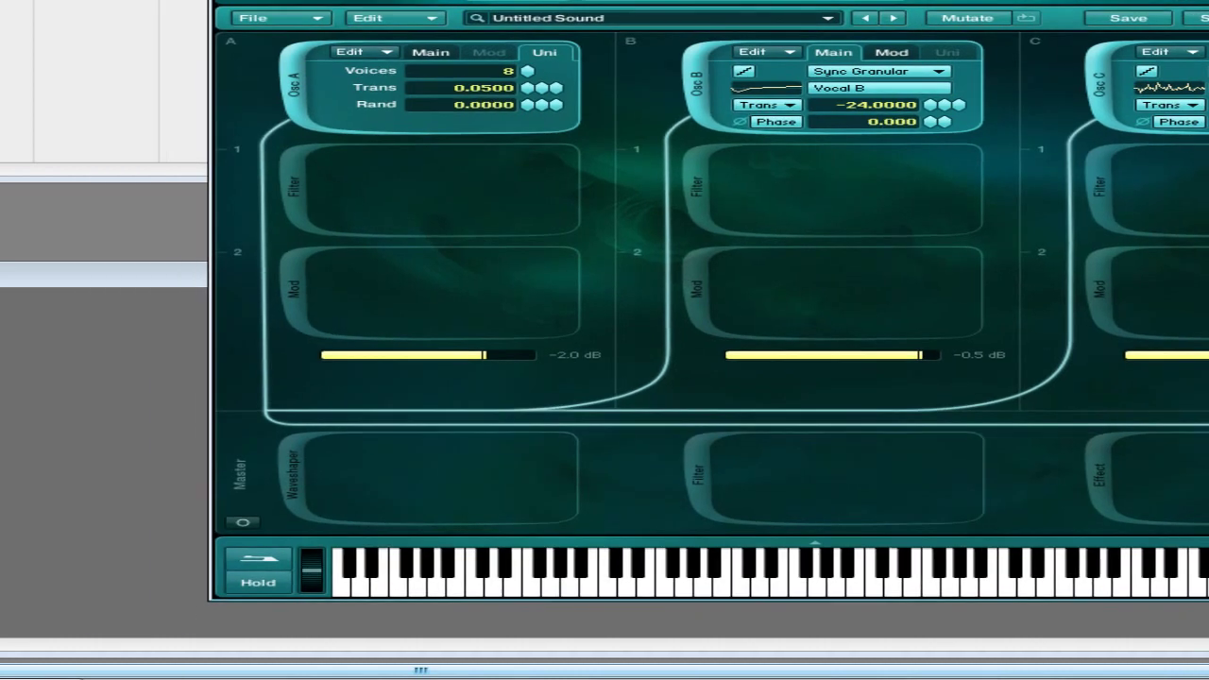
# Open the Envelope page and examine the amplitude envelopes of oscillators A, B and C individually.
pyautogui.click(727, 3)
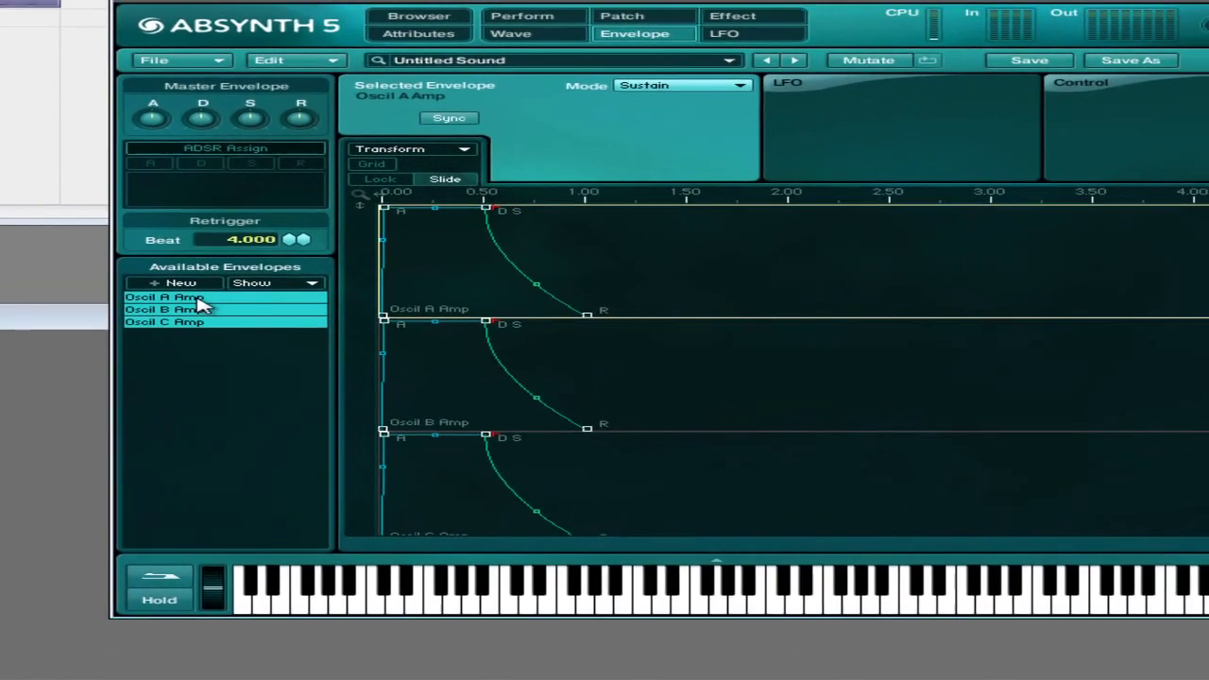
pyautogui.click(274, 256)
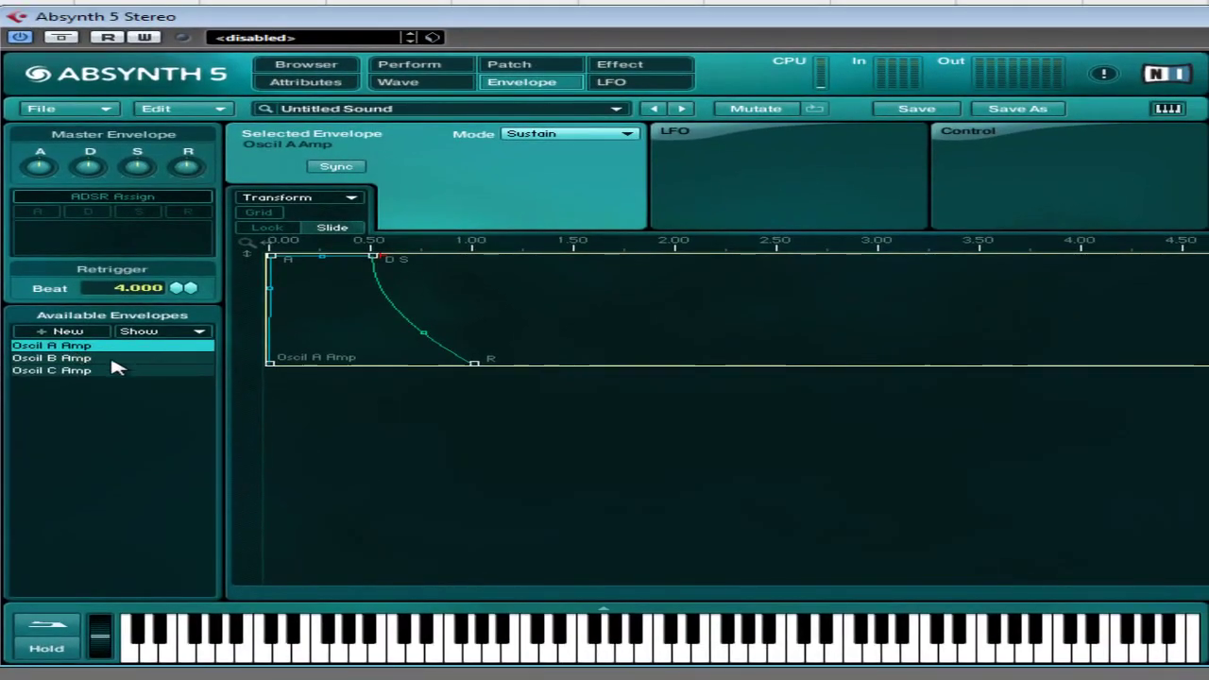
pyautogui.click(115, 360)
pyautogui.click(119, 369)
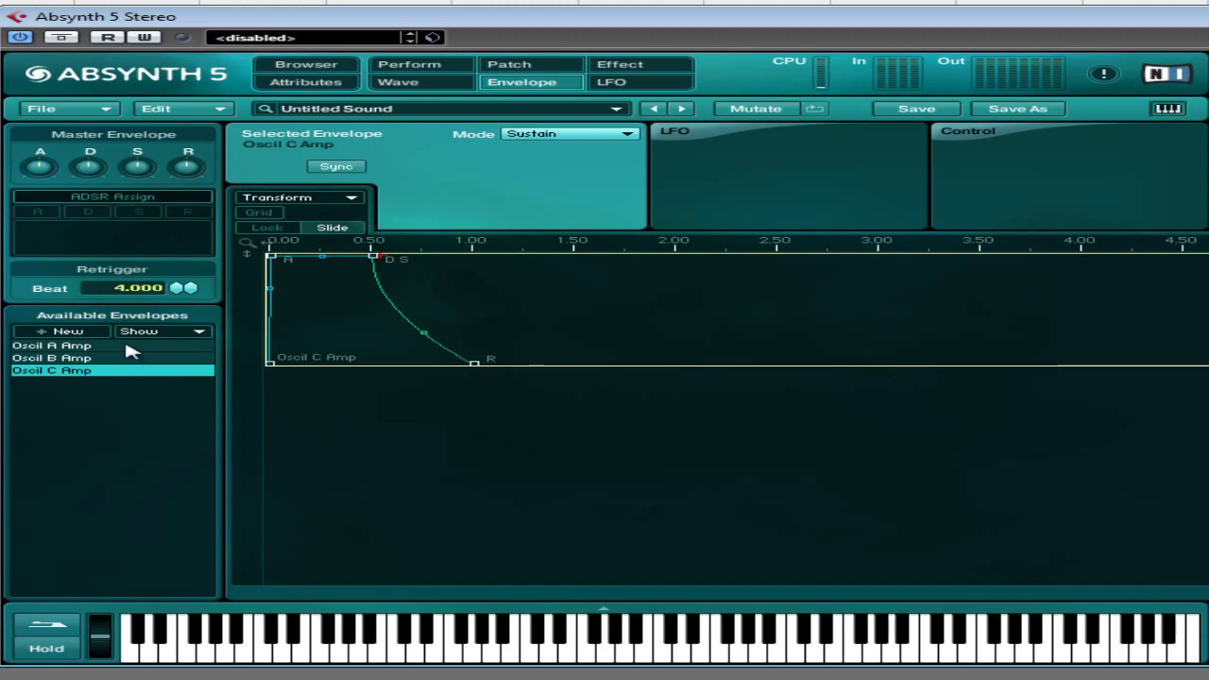
pyautogui.click(126, 347)
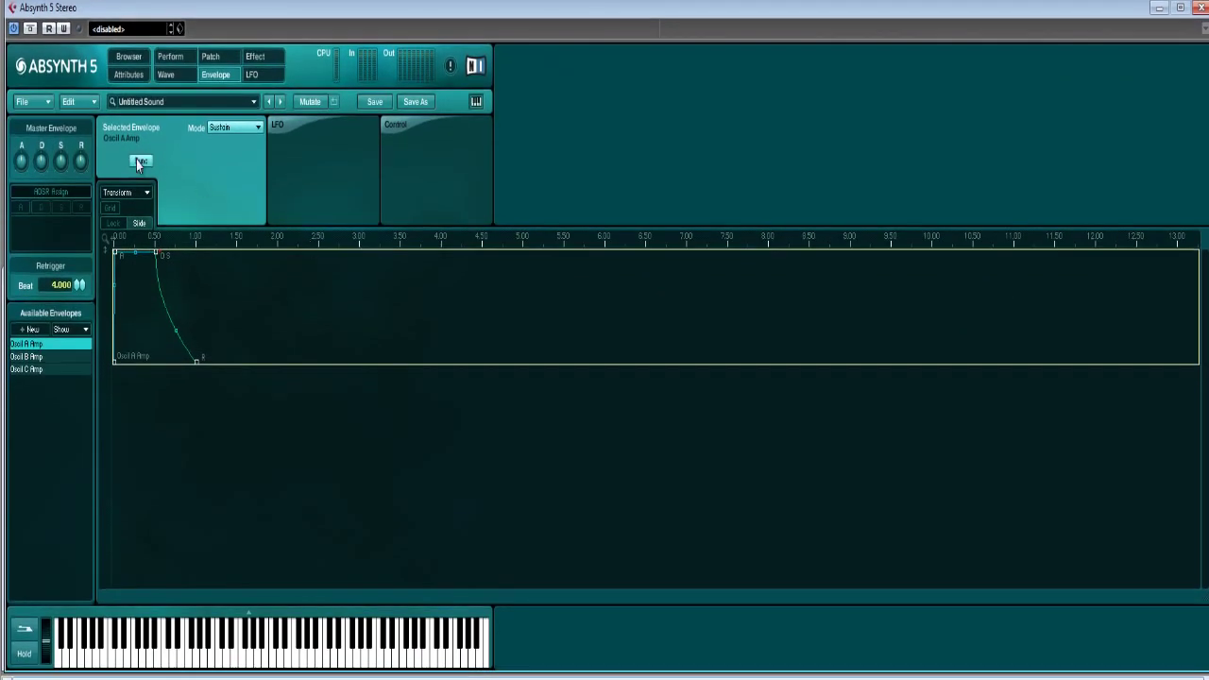
pyautogui.click(46, 358)
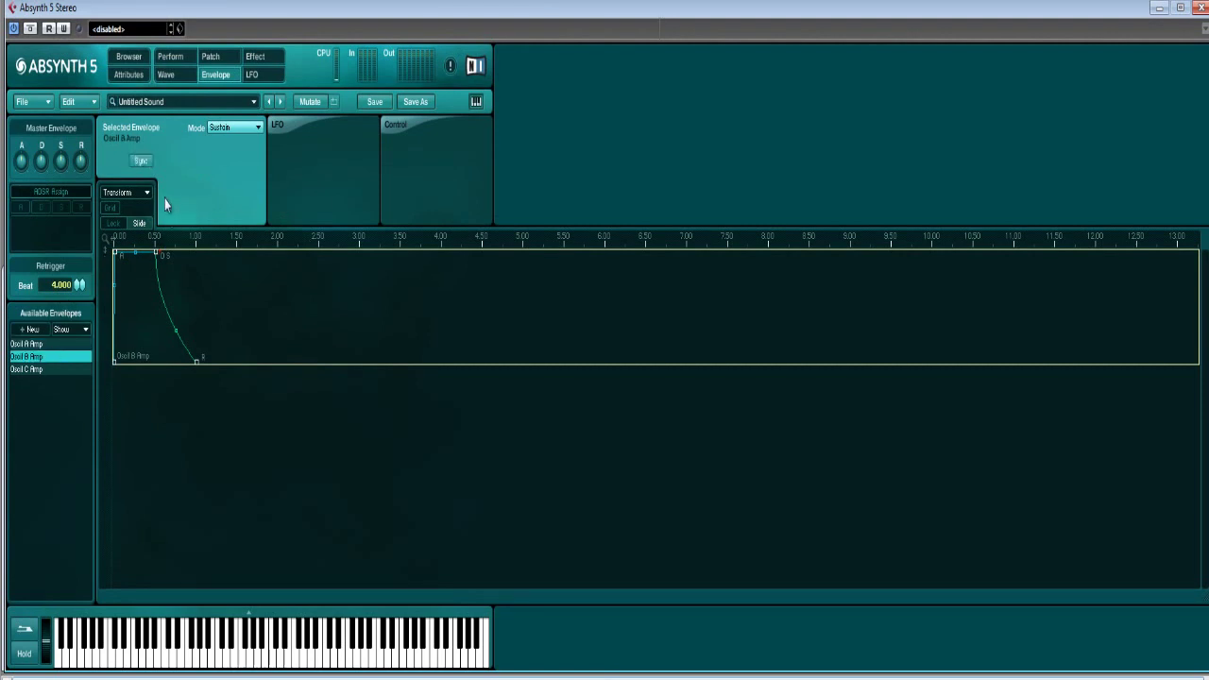
# In oscillator A's amplitude envelope, move the release breakpoint out to about 15.36 seconds and raise it to 0 dB.
pyautogui.click(63, 370)
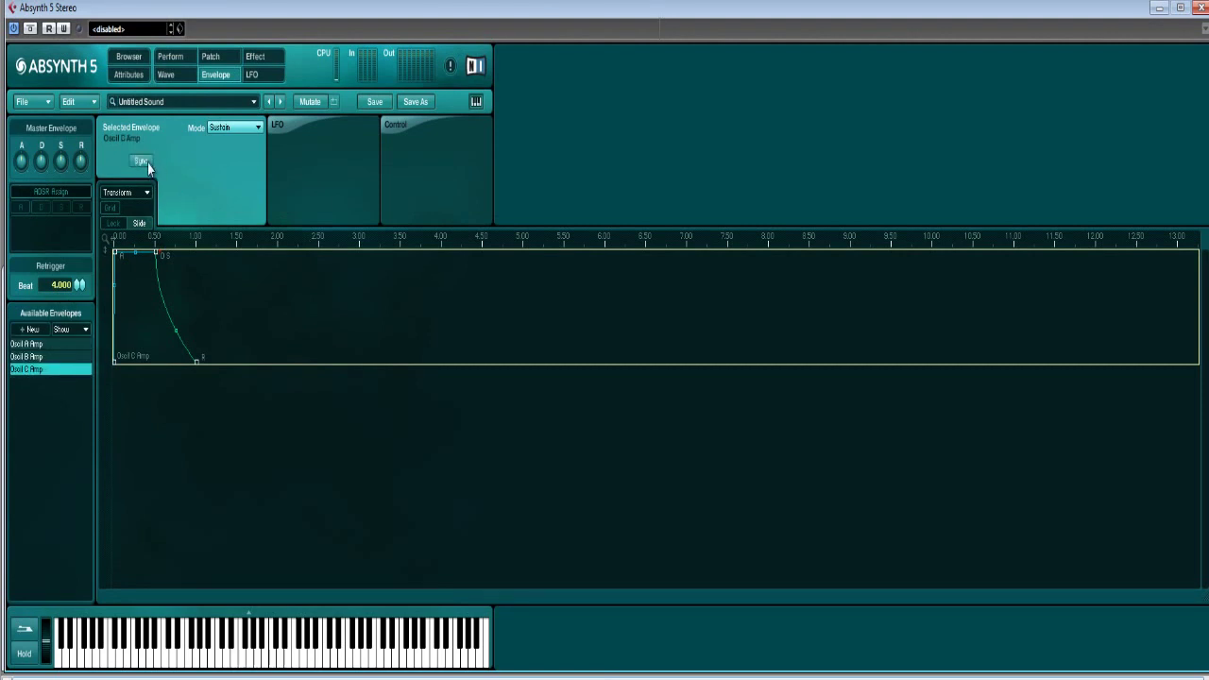
pyautogui.click(55, 343)
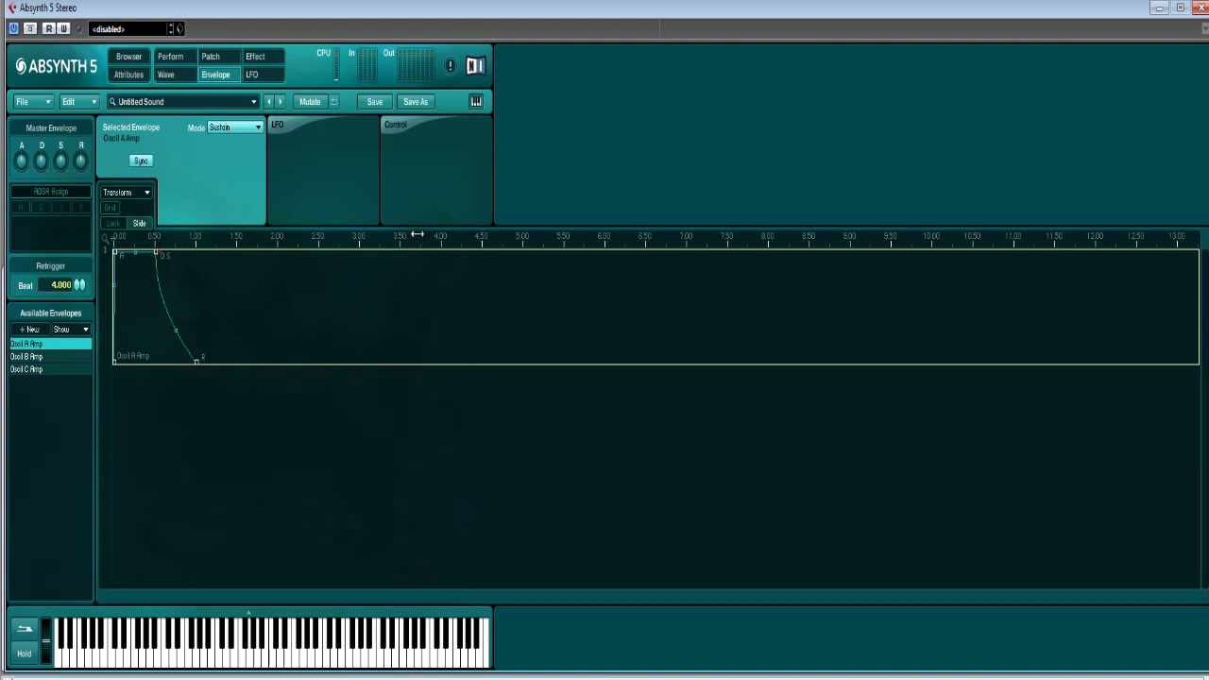
pyautogui.moveTo(419, 236); pyautogui.dragTo(372, 191)
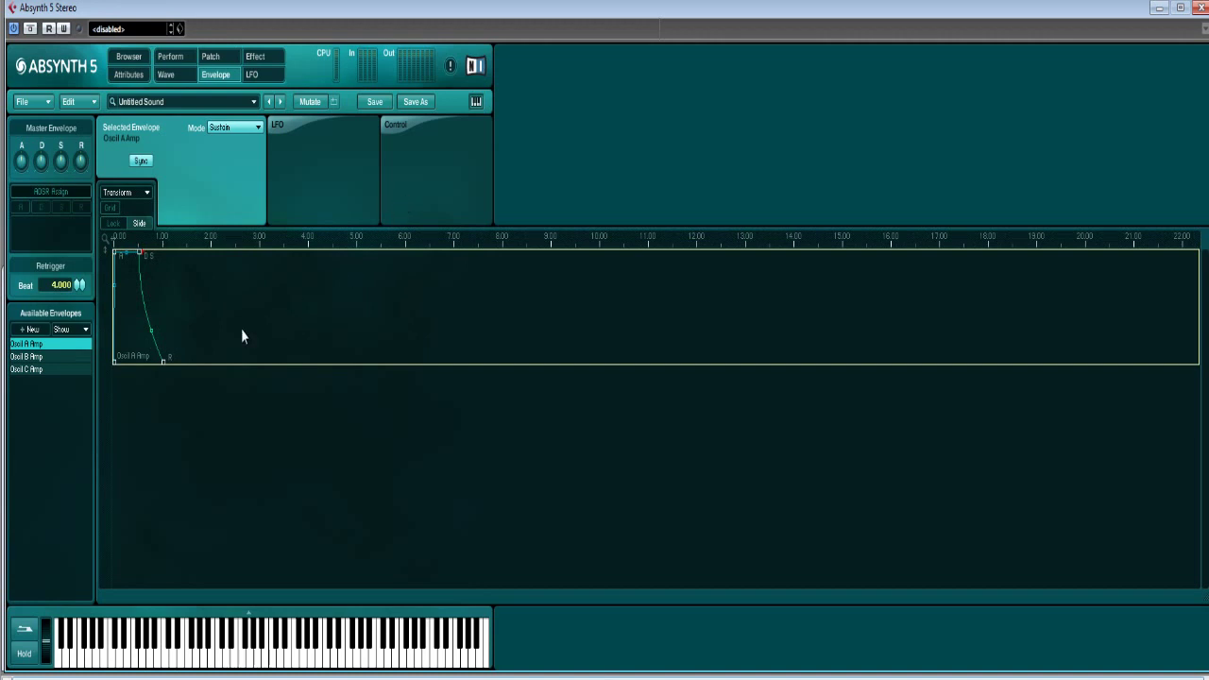
pyautogui.moveTo(165, 360); pyautogui.dragTo(395, 360)
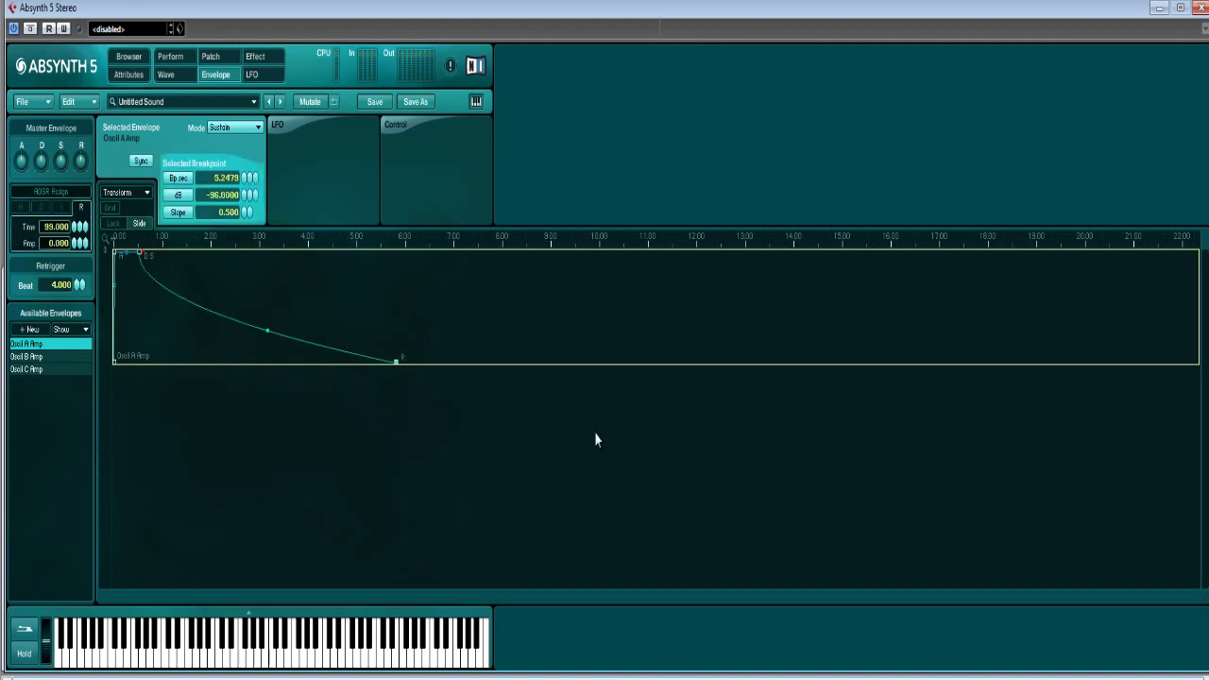
pyautogui.moveTo(595, 439); pyautogui.dragTo(894, 206)
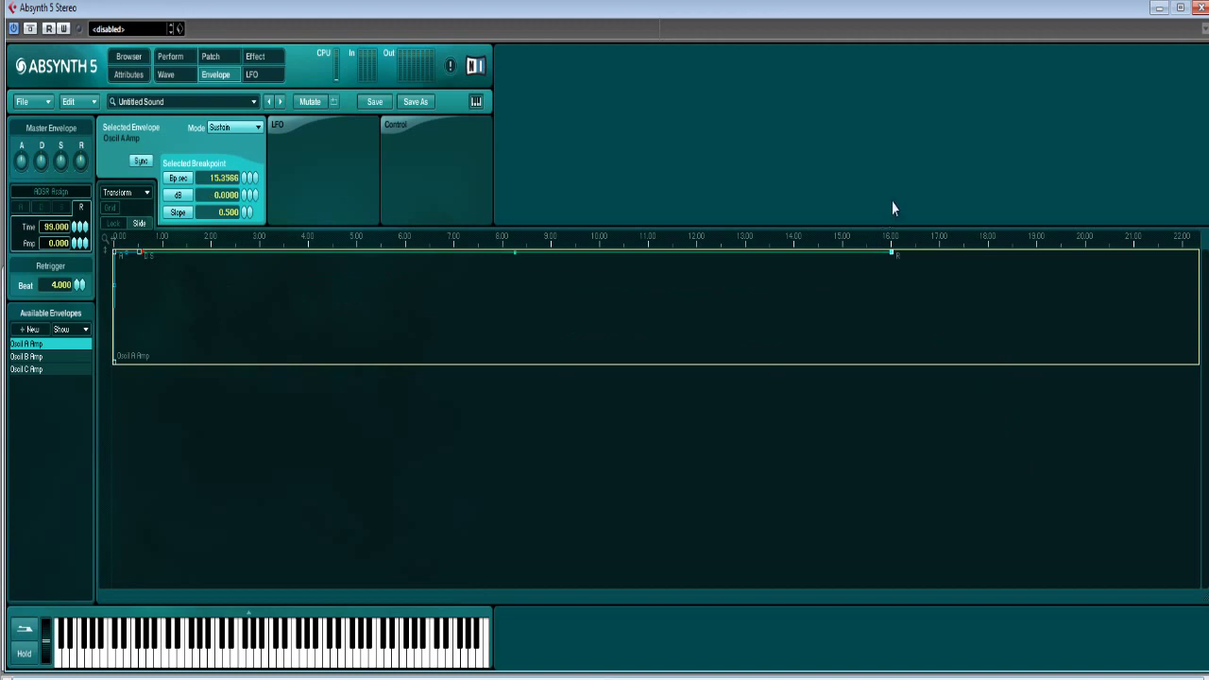
# Turn on the 1/8 envelope grid and check it on the amplitude envelopes of oscillators B, C and A.
pyautogui.click(114, 210)
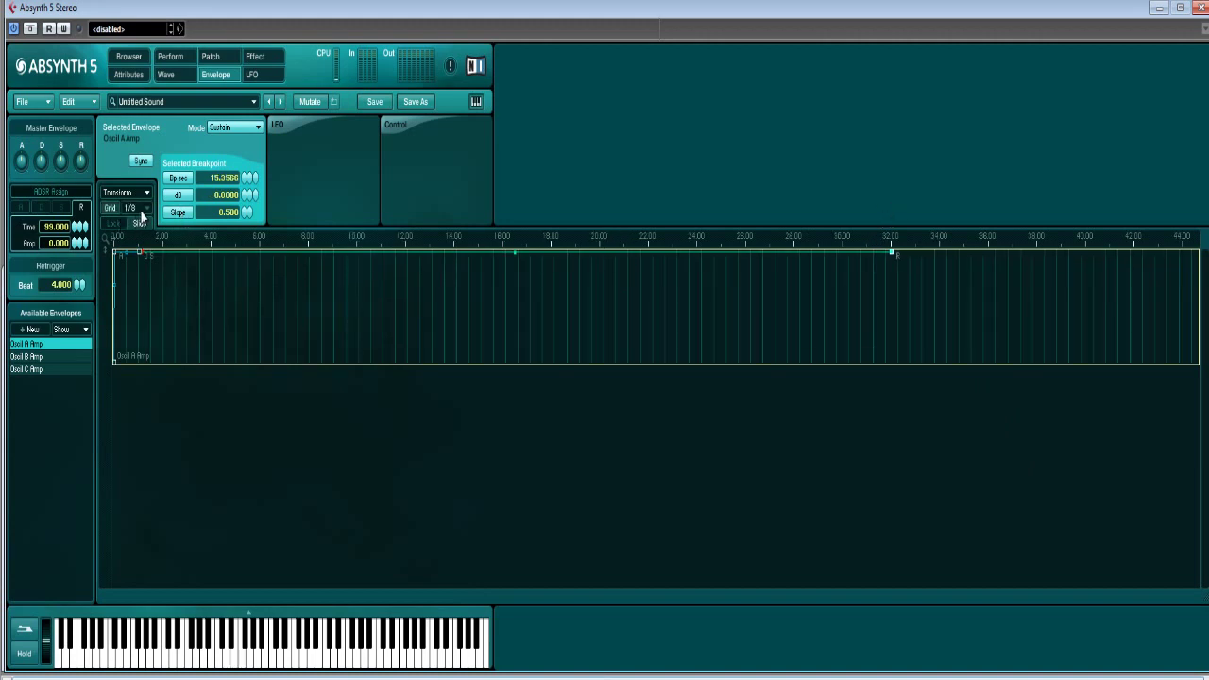
pyautogui.click(28, 357)
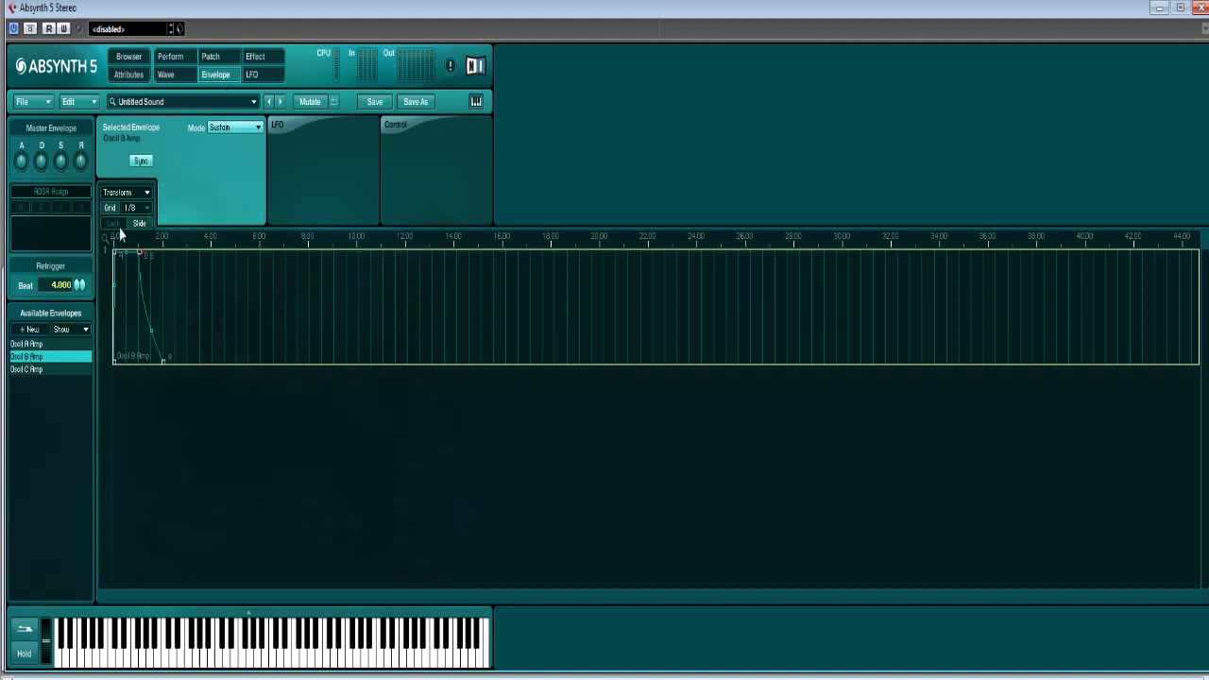
pyautogui.click(58, 370)
pyautogui.click(56, 345)
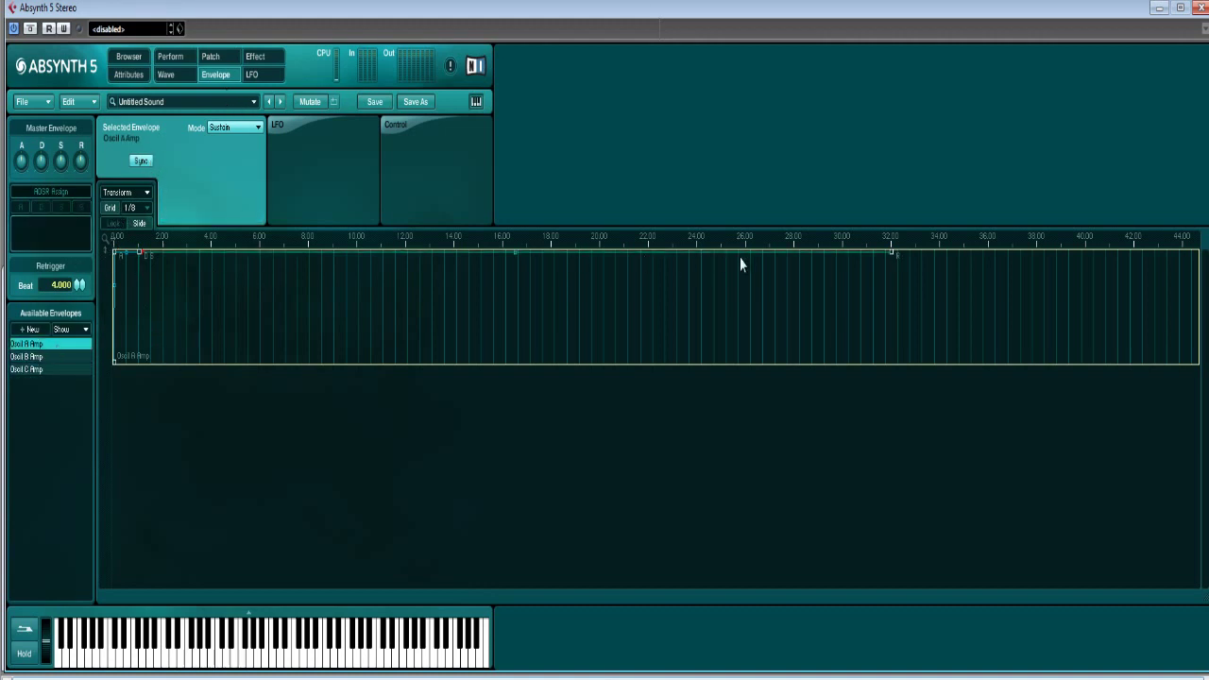
# Delete the decay/sustain breakpoint of oscillator A's amplitude envelope and move its attack breakpoint to about 2.25 seconds and -13 dB.
pyautogui.click(114, 254)
pyautogui.press('Delete')
pyautogui.click(682, 270)
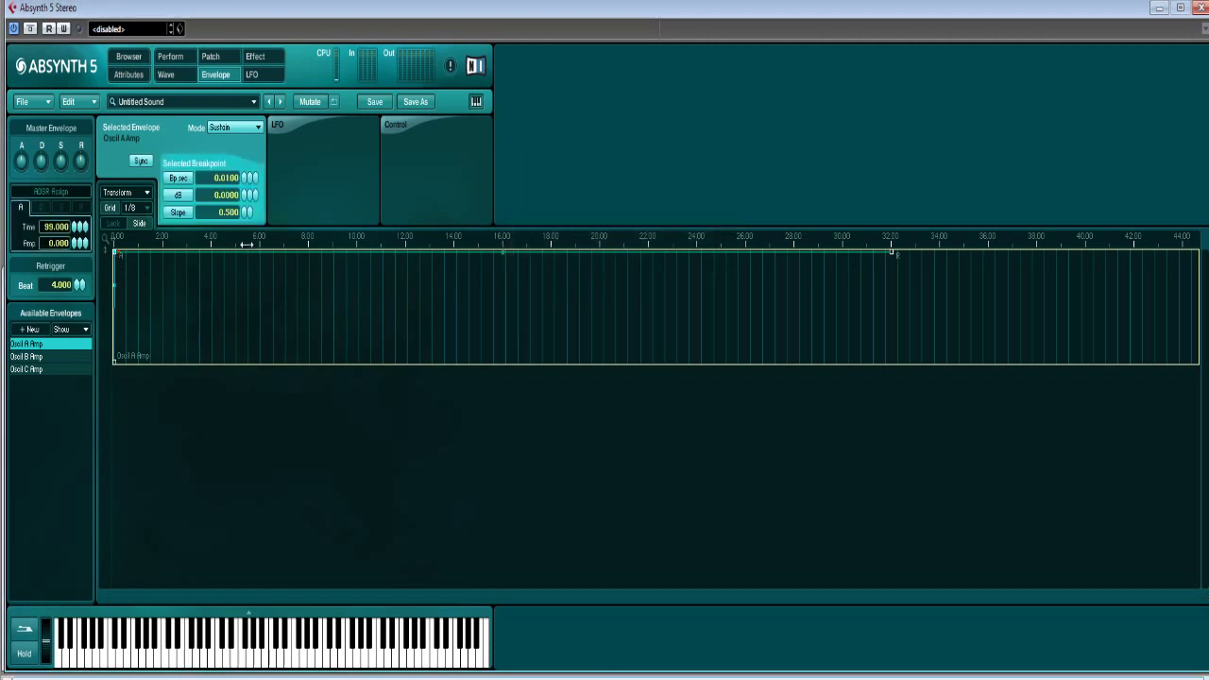
pyautogui.moveTo(119, 261); pyautogui.dragTo(233, 348)
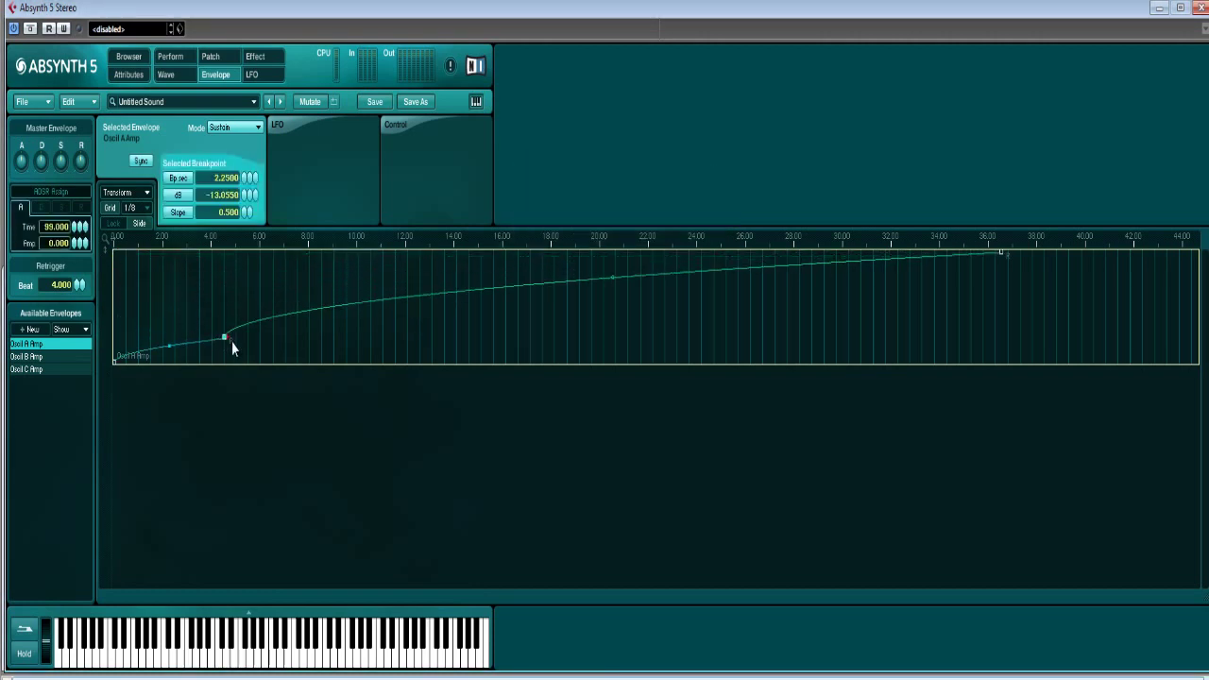